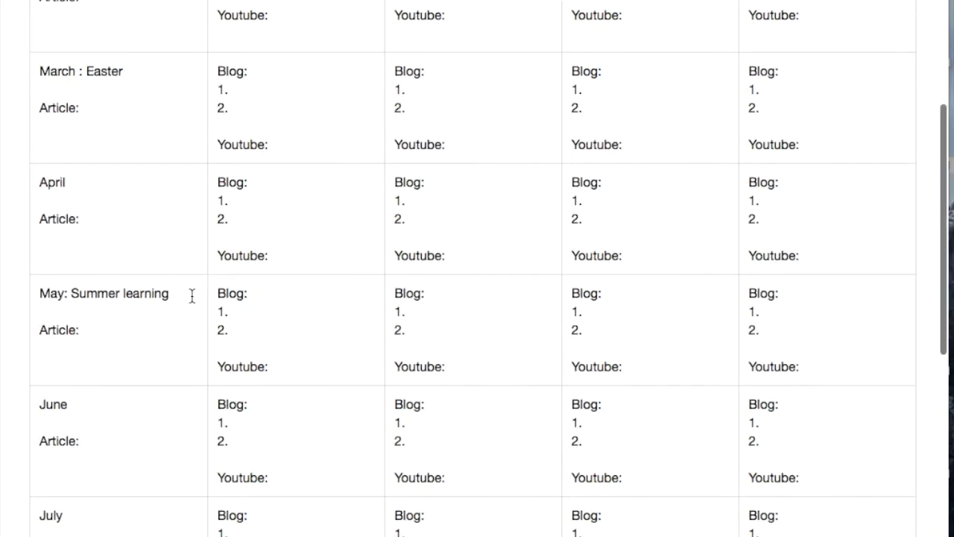
Look through the monthly rows of the Blog planner table, including their article, blog and Youtube entries
scroll(192, 296, "up", 8)
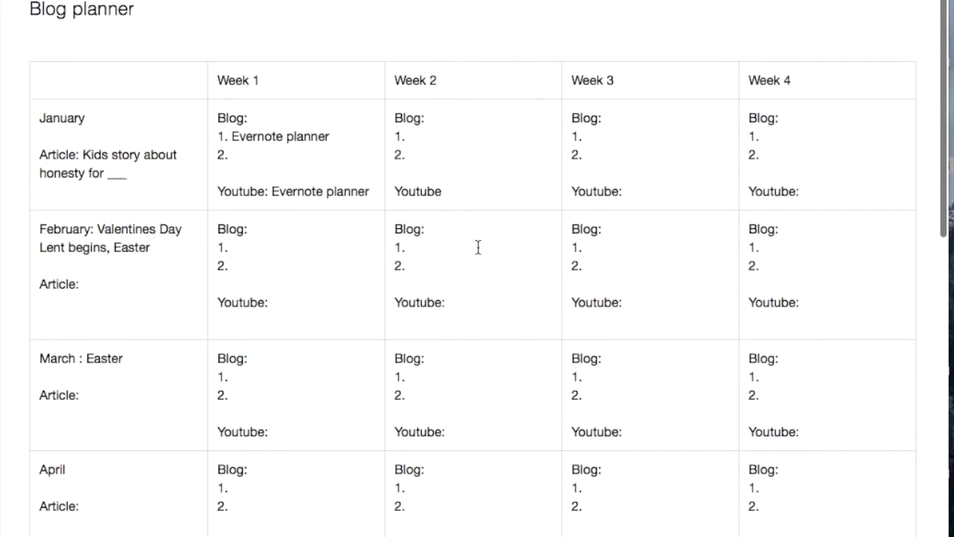
scroll(505, 254, "down", 1)
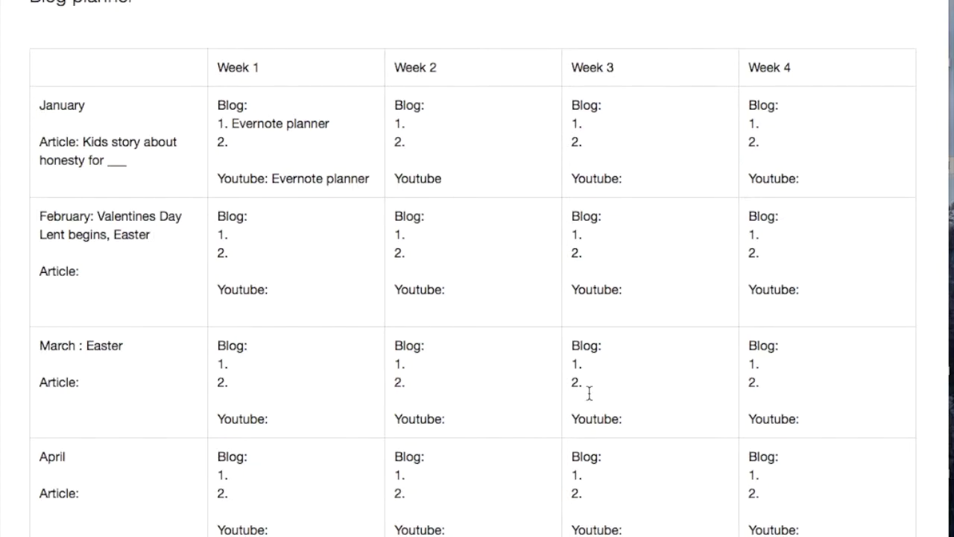
scroll(601, 388, "down", 1)
scroll(600, 388, "down", 10)
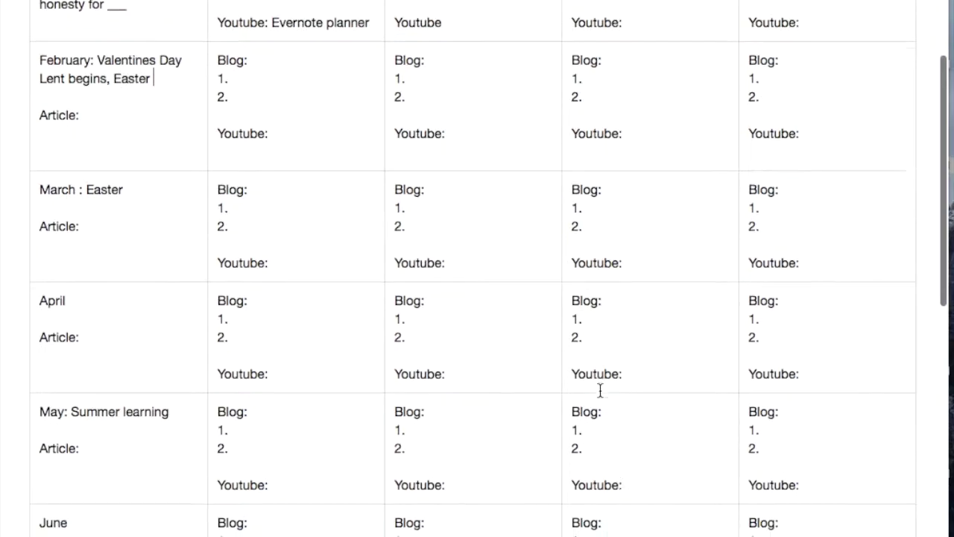
scroll(599, 388, "up", 12)
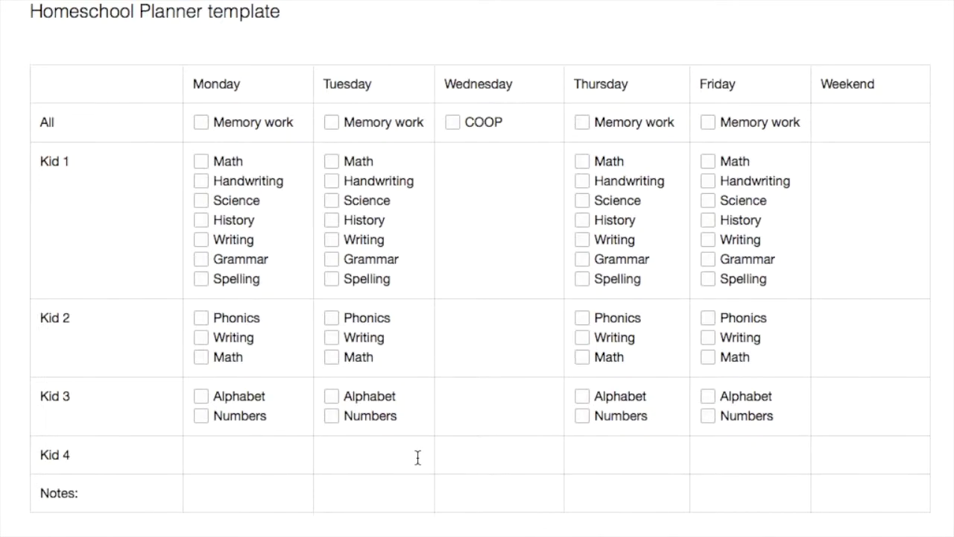
left_click(498, 463)
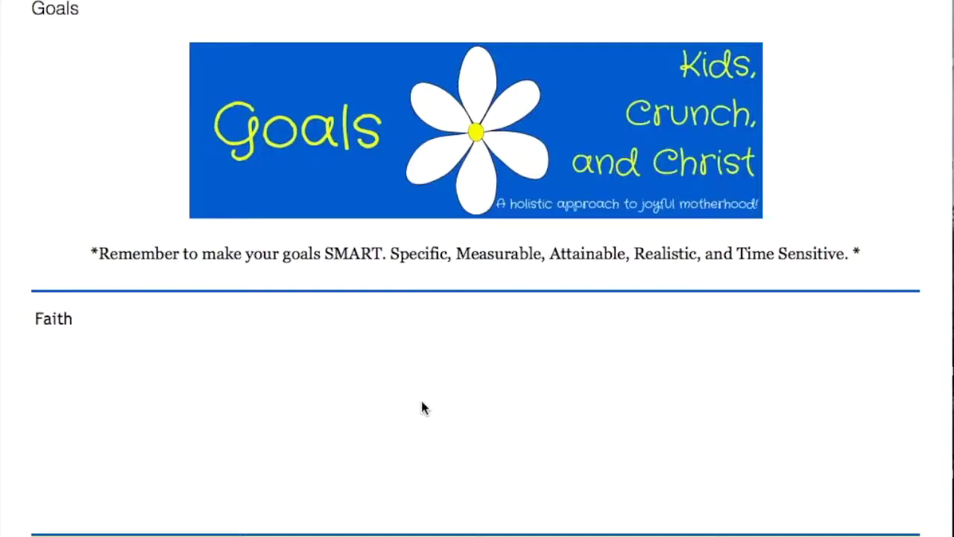
scroll(422, 402, "down", 1)
scroll(421, 403, "up", 1)
scroll(460, 388, "down", 2)
scroll(459, 393, "down", 1)
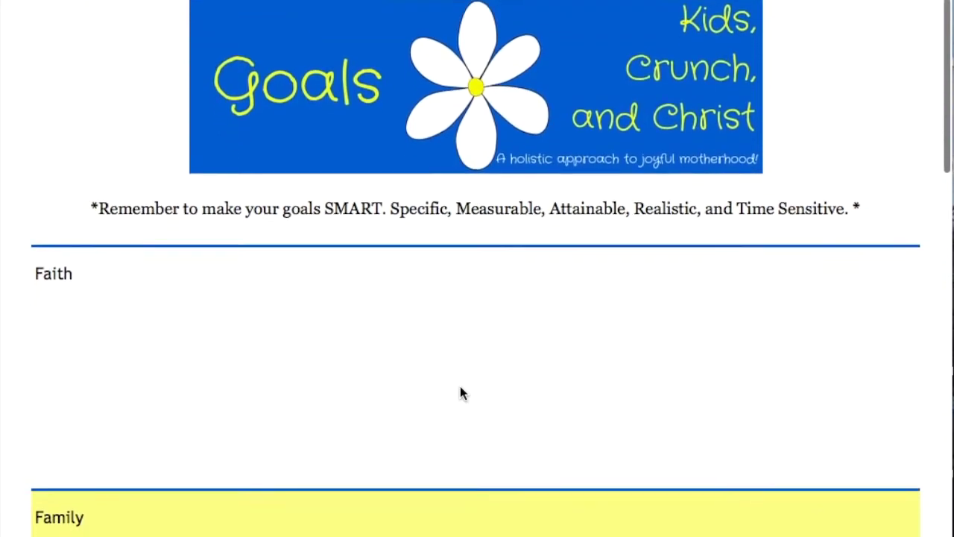
scroll(460, 394, "down", 1)
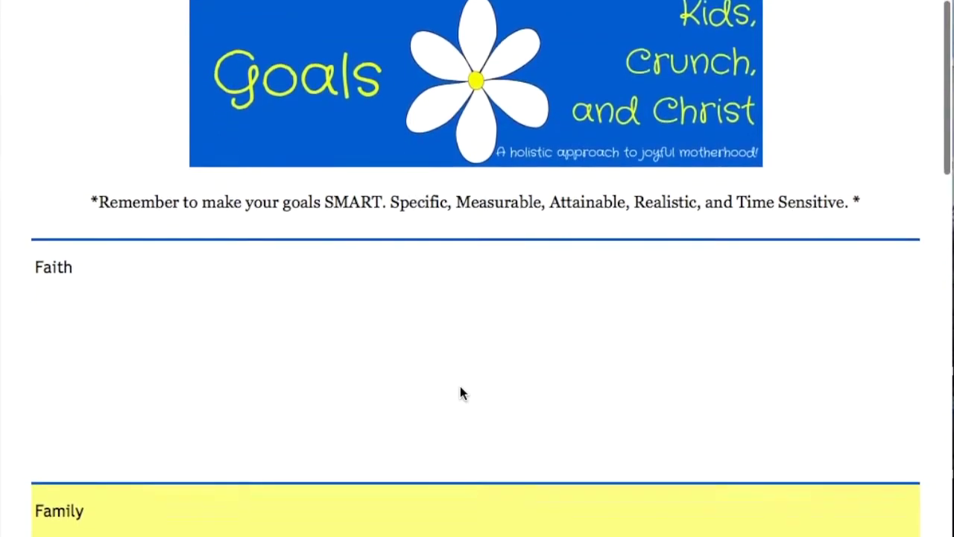
scroll(460, 394, "down", 1)
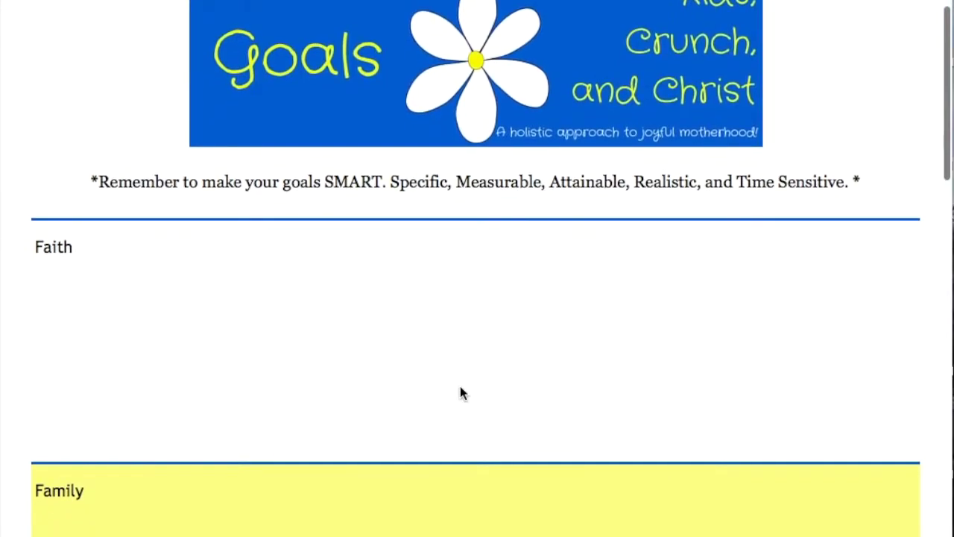
scroll(460, 393, "up", 2)
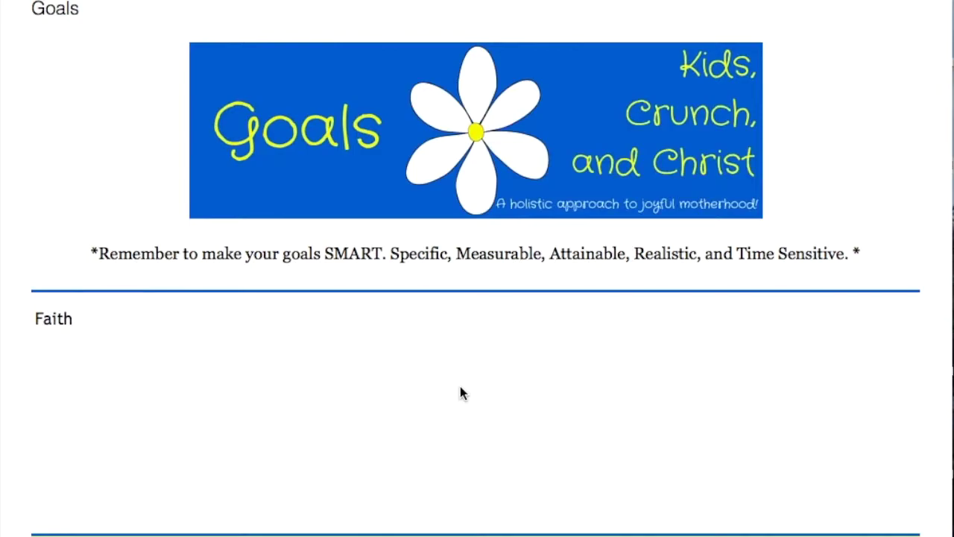
scroll(459, 387, "down", 2)
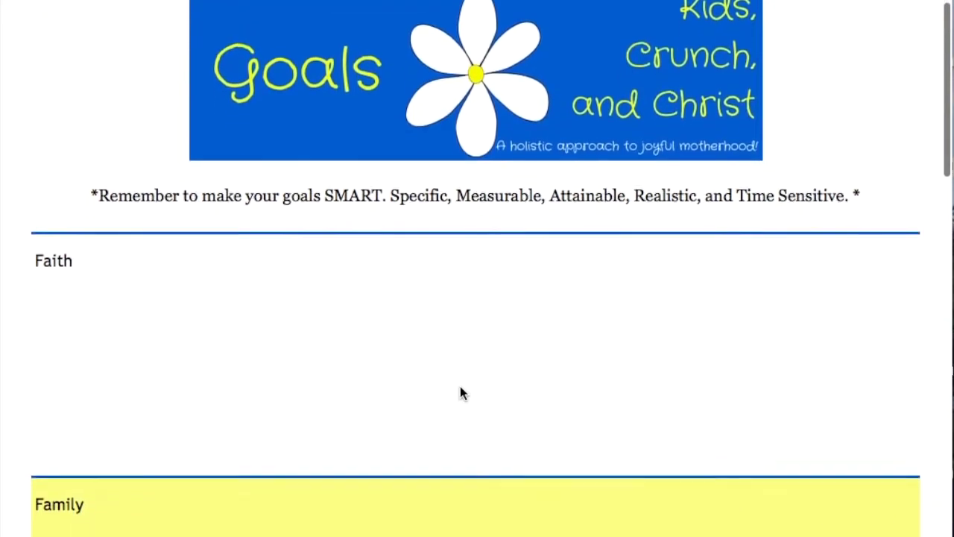
scroll(301, 340, "up", 2)
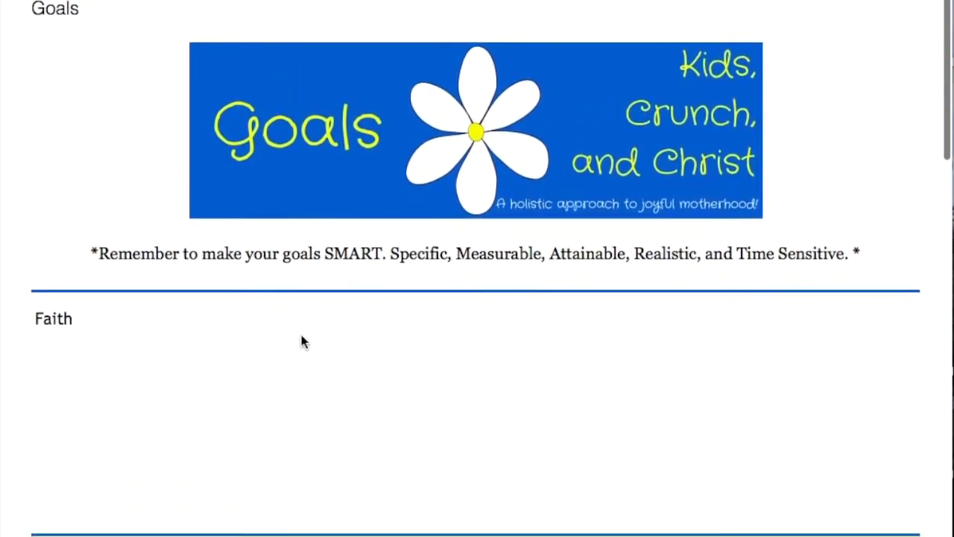
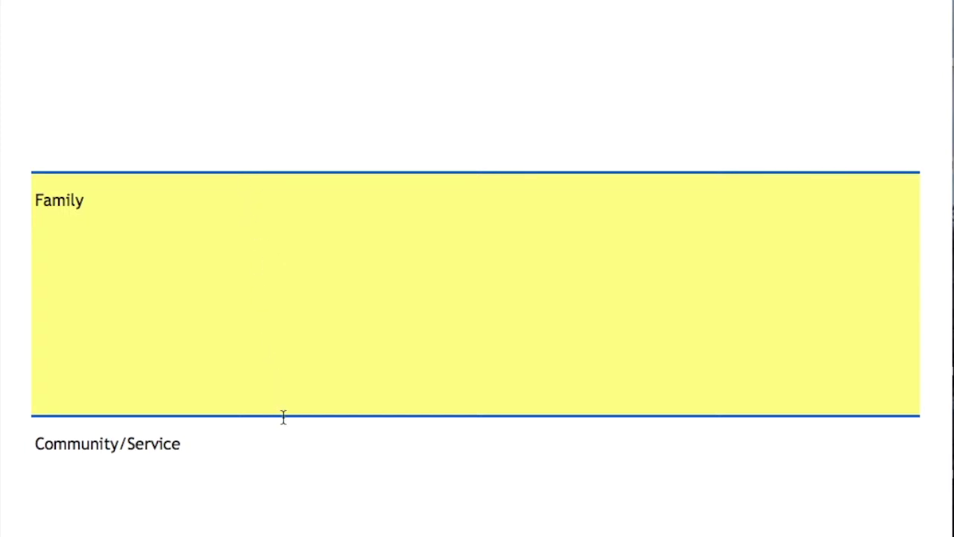
Review the category sections of the 2016 Goals template, from Faith through Business to the copyright note
scroll(244, 92, "down", 3)
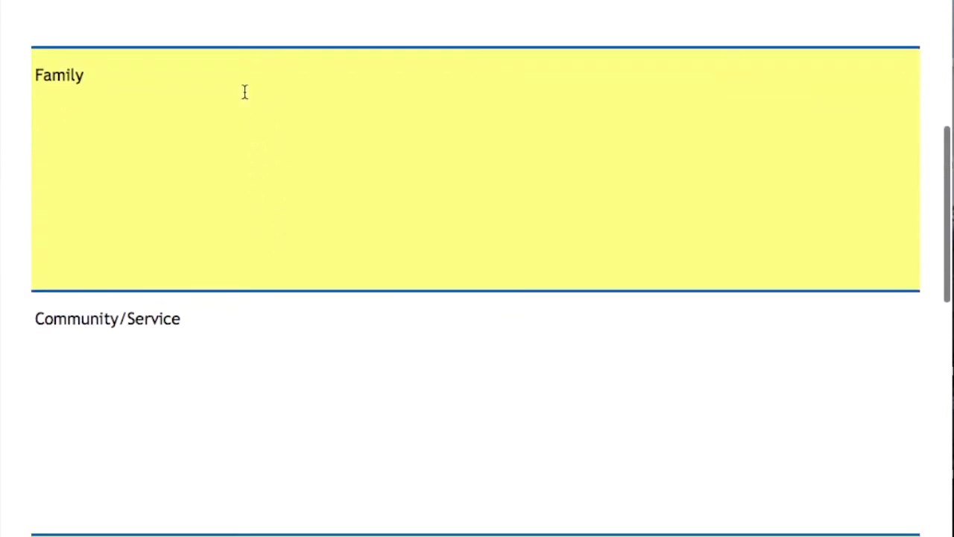
scroll(244, 92, "down", 4)
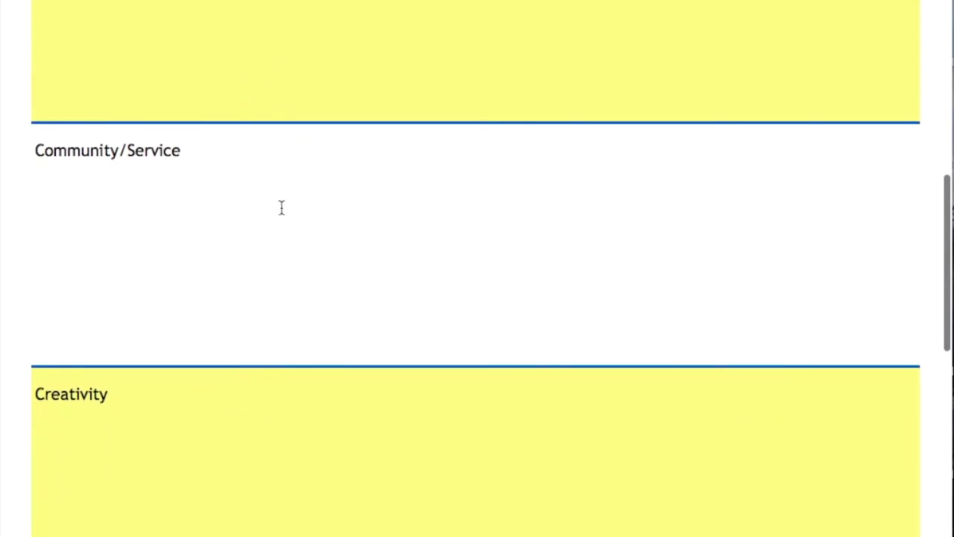
scroll(273, 231, "down", 10)
scroll(273, 231, "down", 6)
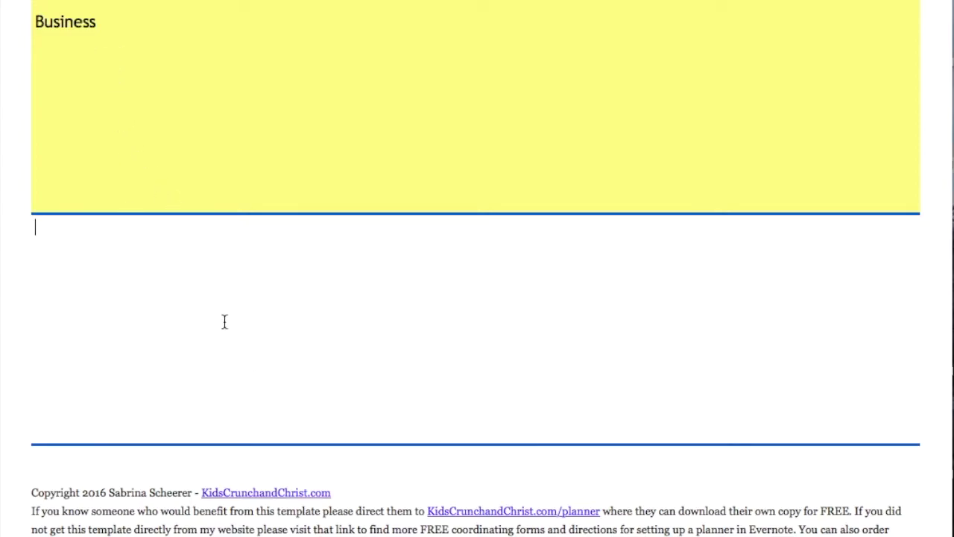
scroll(367, 332, "up", 1)
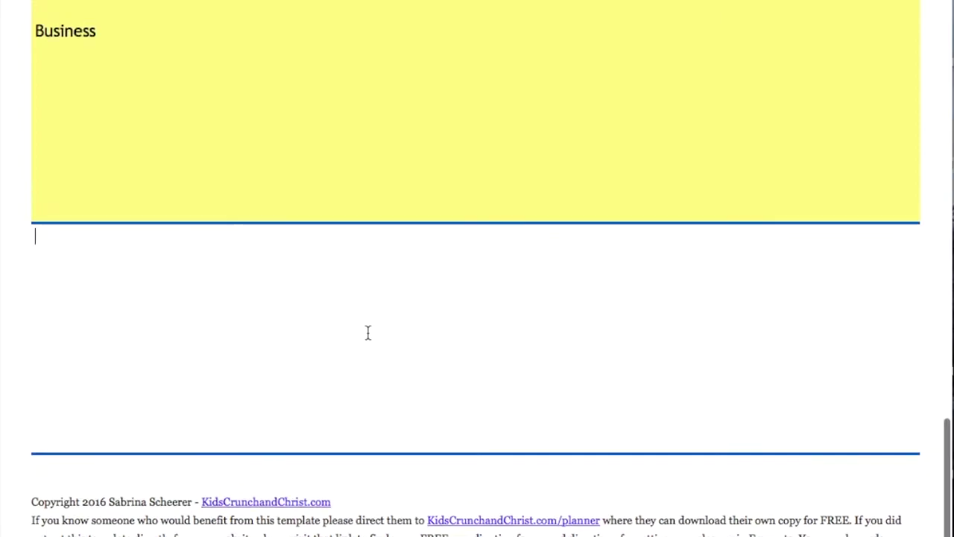
scroll(367, 332, "up", 4)
scroll(367, 333, "up", 14)
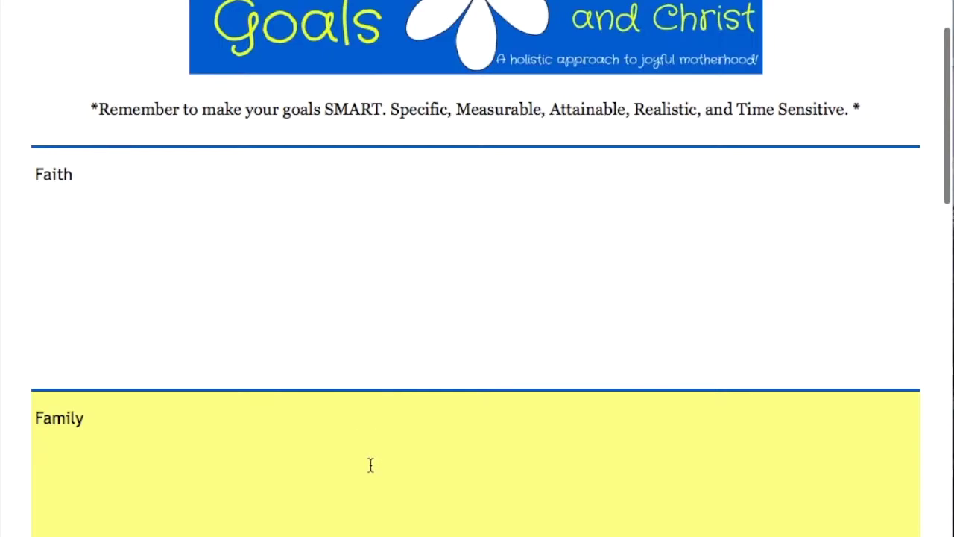
scroll(361, 407, "down", 3)
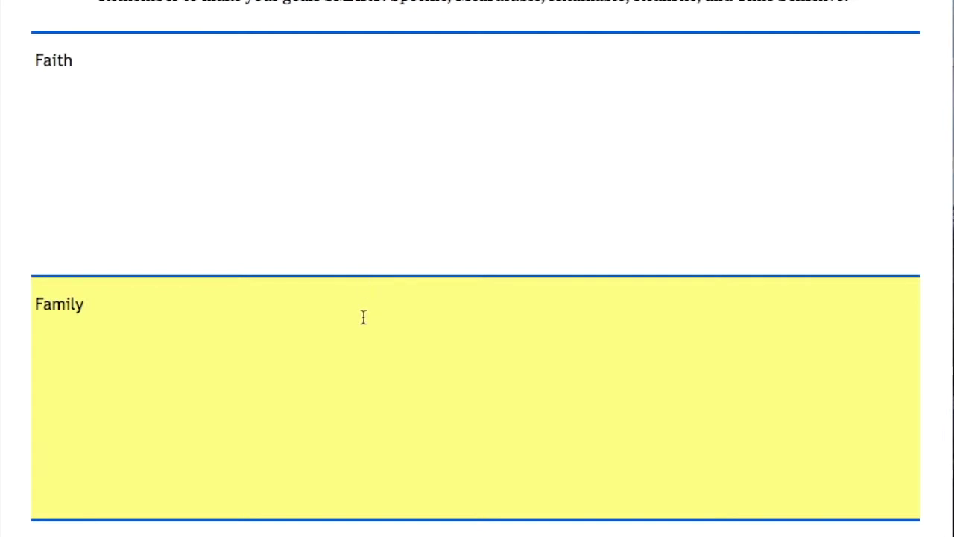
scroll(363, 316, "down", 5)
scroll(363, 317, "up", 9)
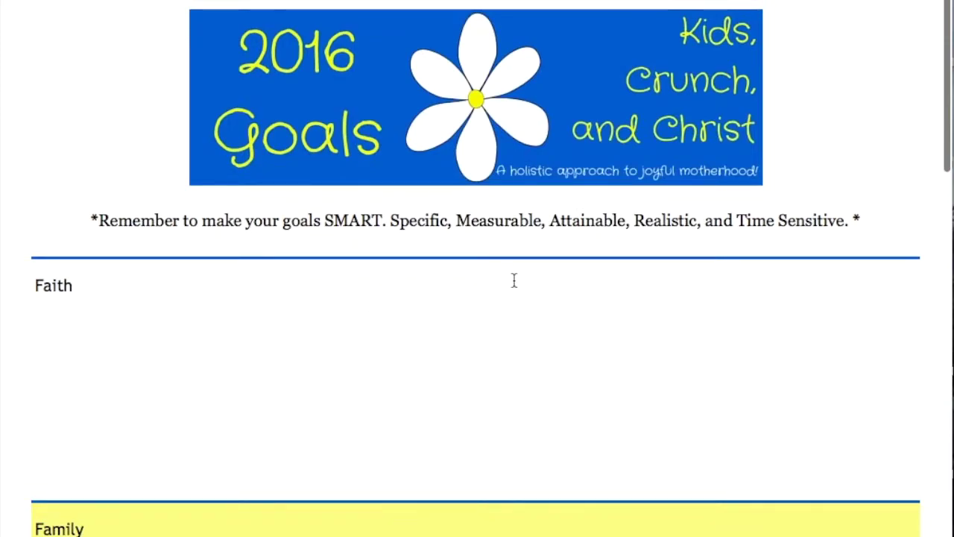
scroll(514, 279, "down", 1)
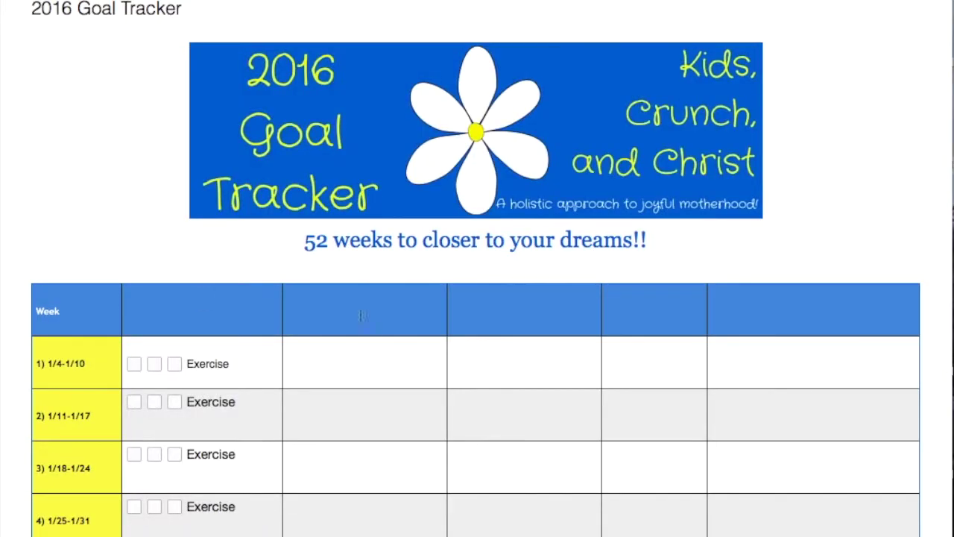
Delete the Exercise checkbox entries for weeks 1 to 4 in the 2016 Goal Tracker table
scroll(375, 328, "down", 3)
left_click_drag(251, 261, 122, 251)
key("BackSpace")
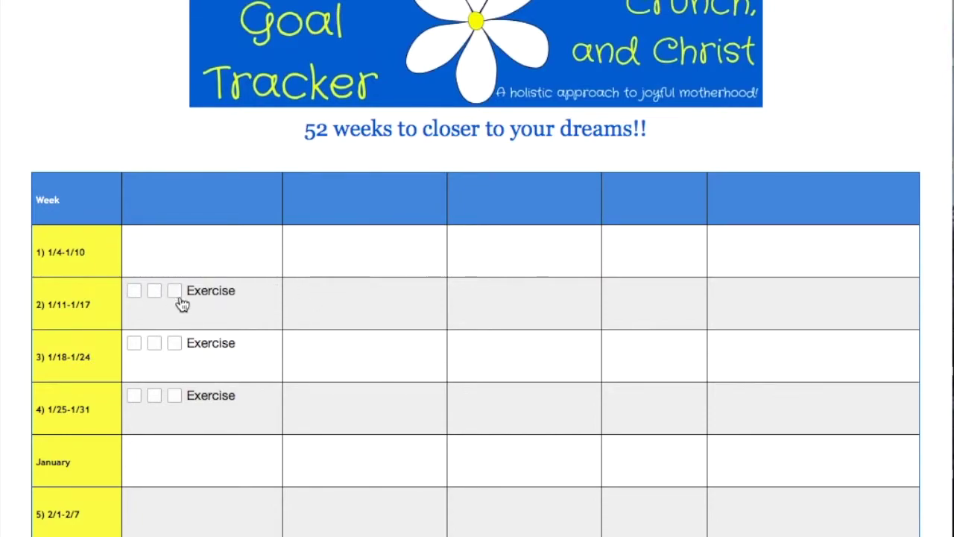
left_click_drag(245, 290, 134, 295)
key("BackSpace")
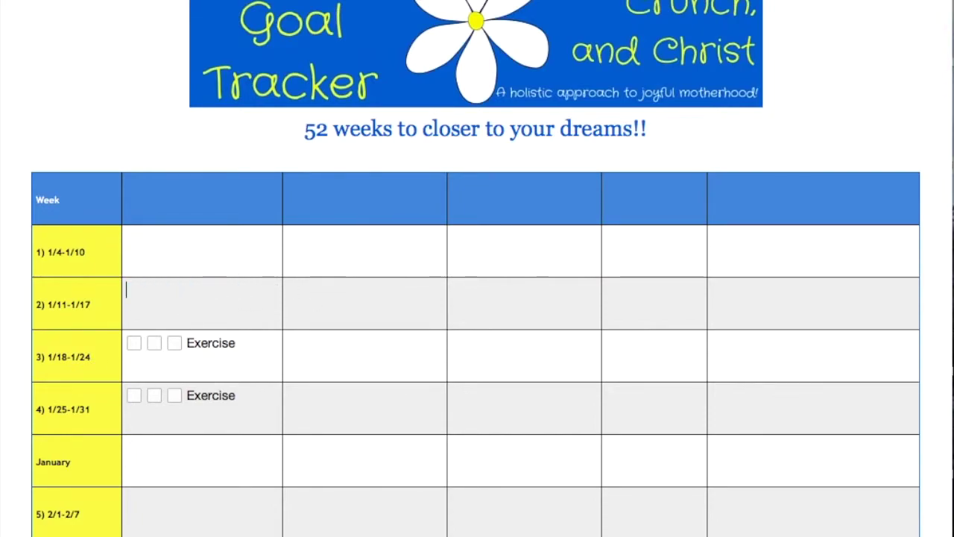
left_click_drag(246, 342, 132, 341)
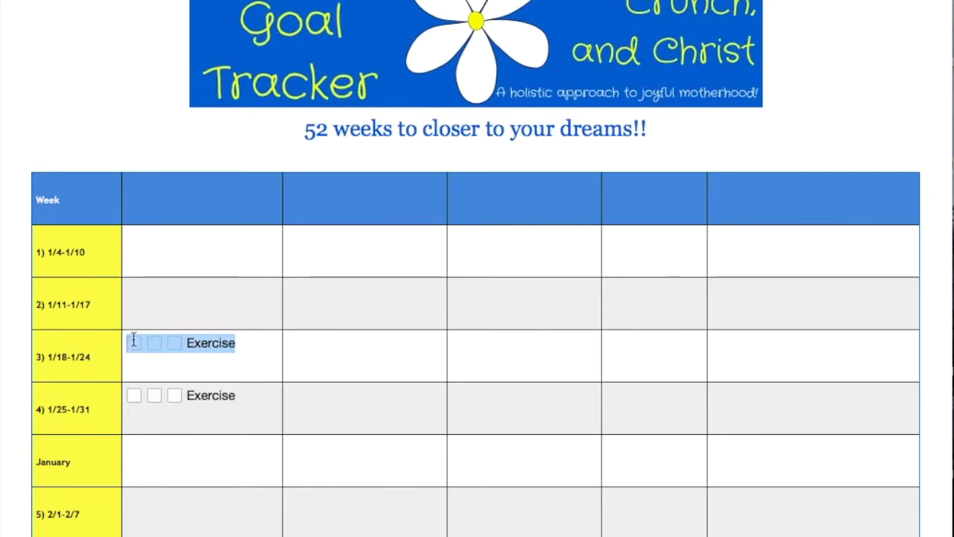
key("BackSpace")
left_click_drag(237, 399, 126, 392)
key("BackSpace")
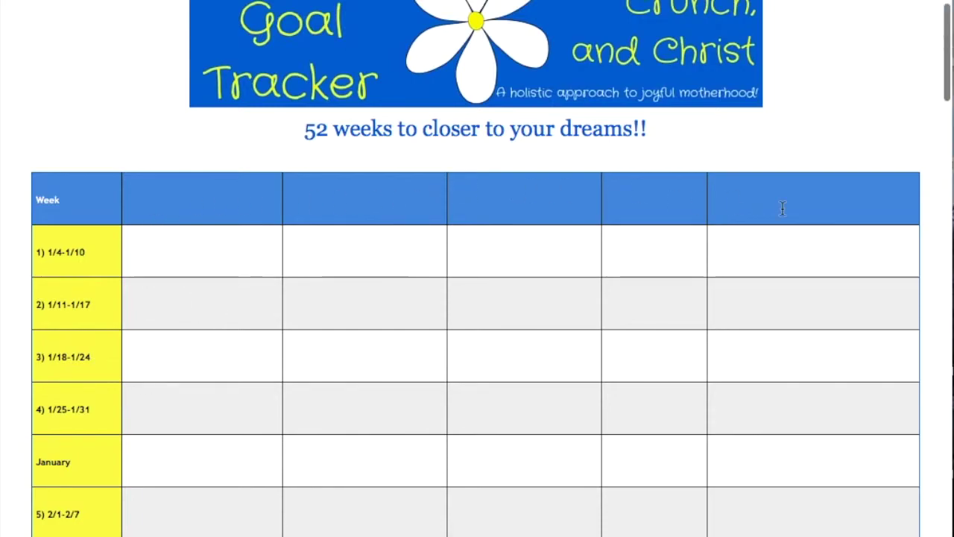
right_click(676, 213)
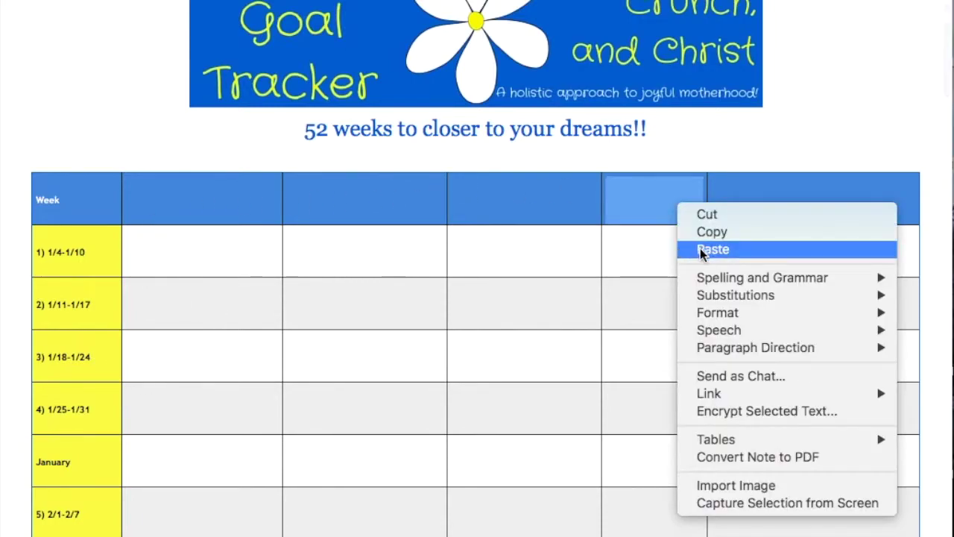
left_click(777, 164)
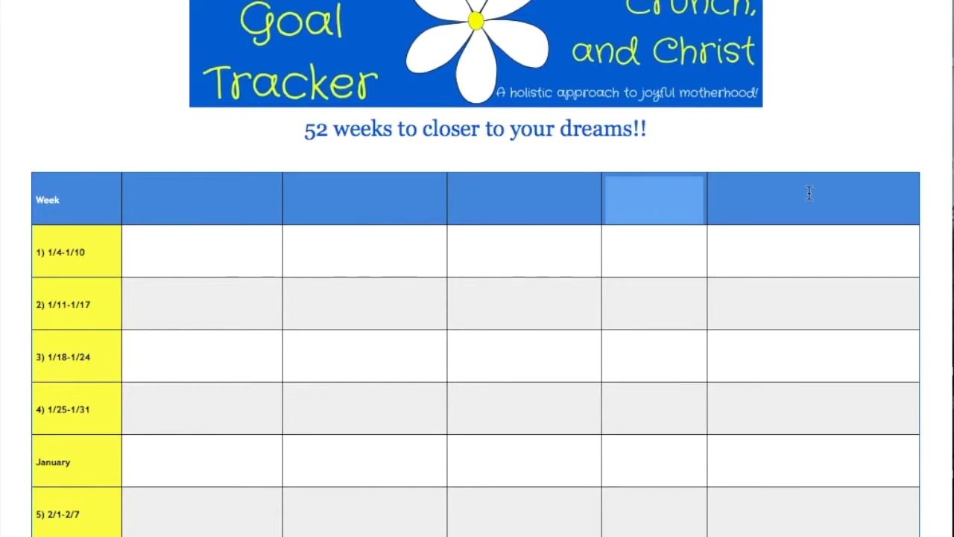
scroll(487, 183, "up", 3)
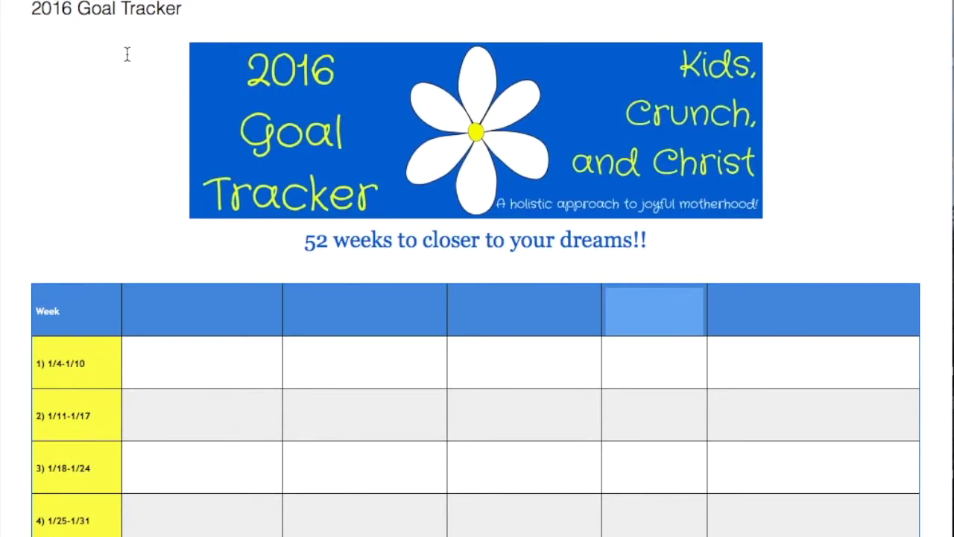
Examine the weekly date rows and monthly summary rows of the 2016 Goal Tracker table
scroll(158, 302, "down", 4)
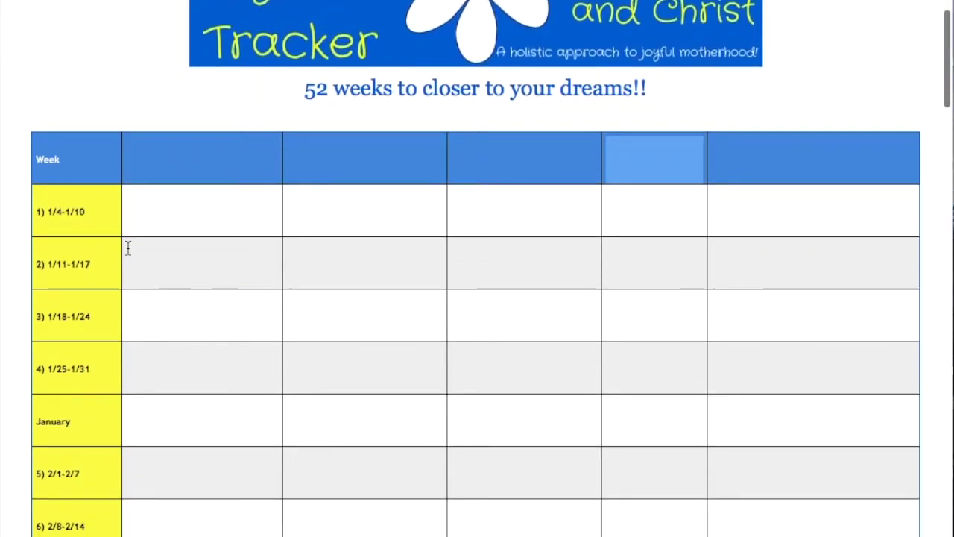
scroll(92, 213, "down", 15)
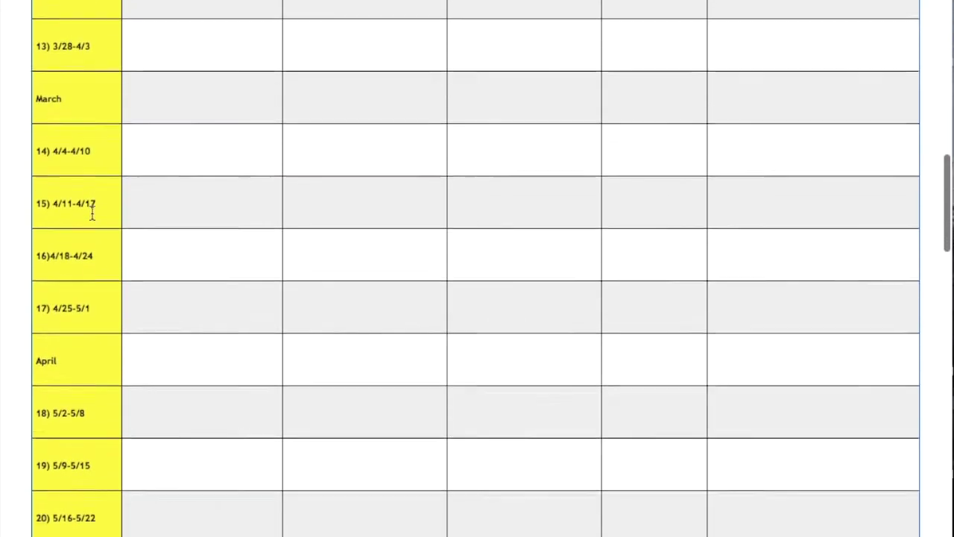
scroll(92, 214, "down", 20)
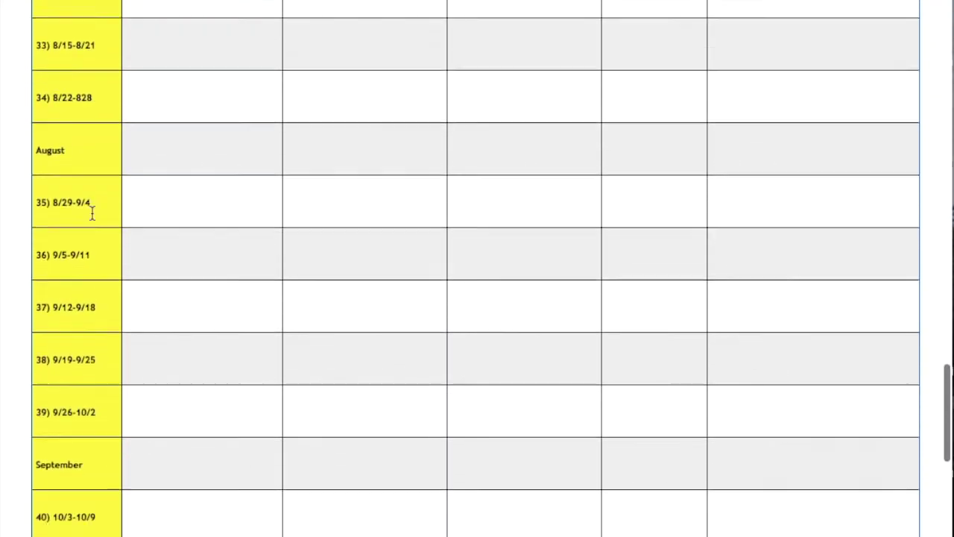
scroll(91, 214, "down", 9)
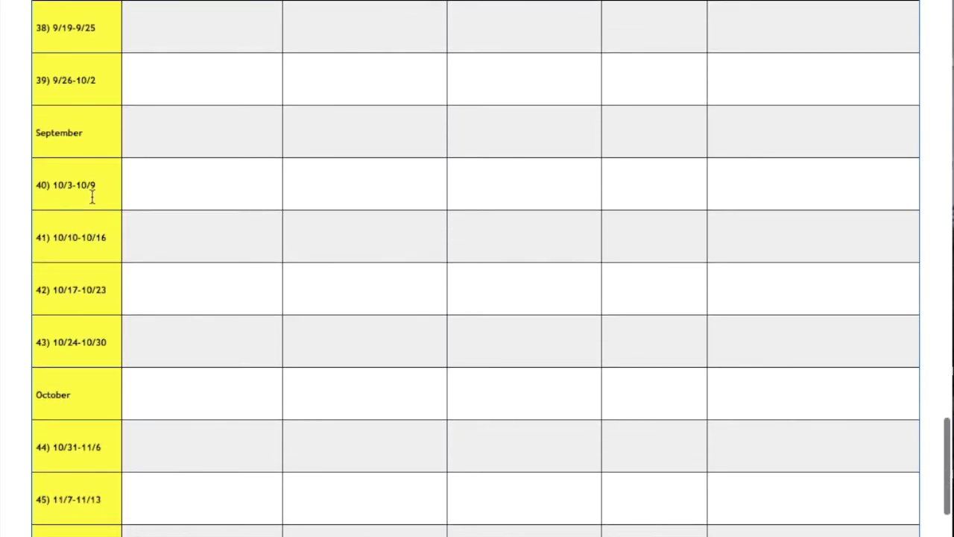
scroll(102, 194, "up", 20)
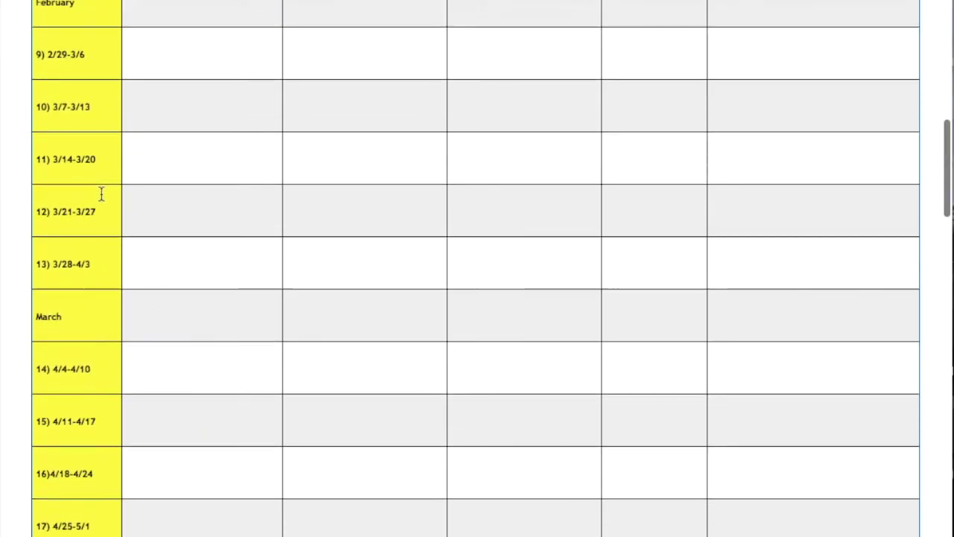
scroll(101, 194, "up", 8)
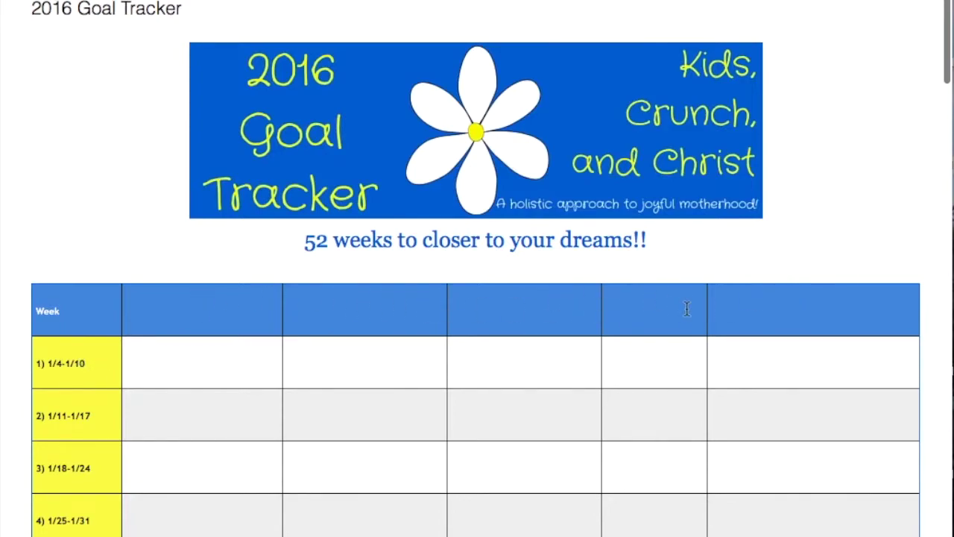
Insert a checkbox in the week 1 cell of the 2016 Goal Tracker's first blank column and remove it again
scroll(233, 333, "down", 2)
scroll(196, 230, "down", 3)
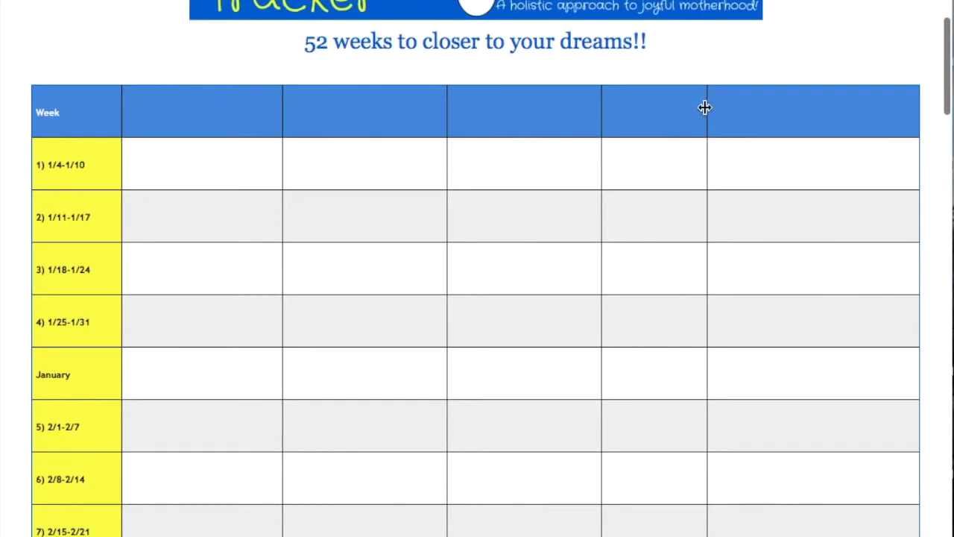
left_click(189, 122)
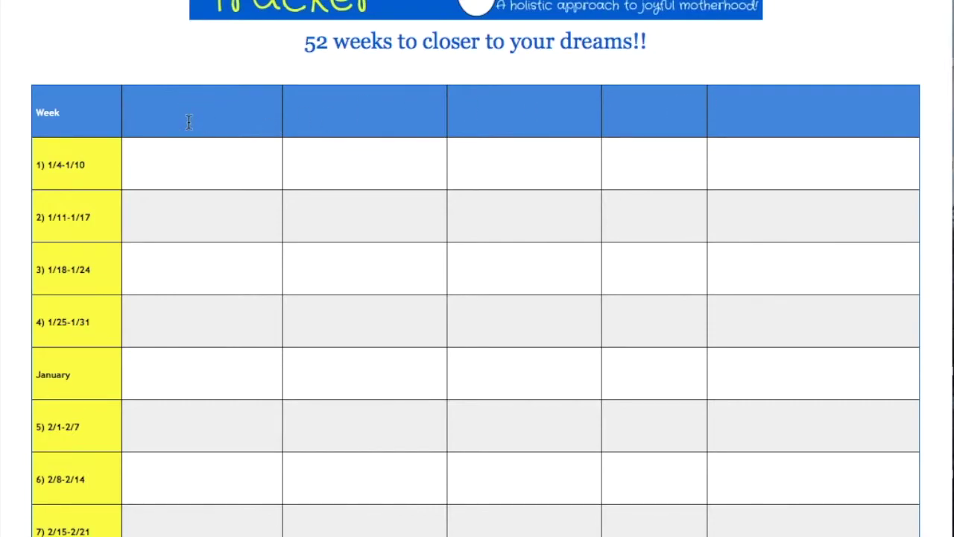
left_click(189, 162)
type("☐")
key("BackSpace")
key("BackSpace")
key("super+shift+9")
type("☐")
key("BackSpace")
key("BackSpace")
scroll(213, 176, "up", 5)
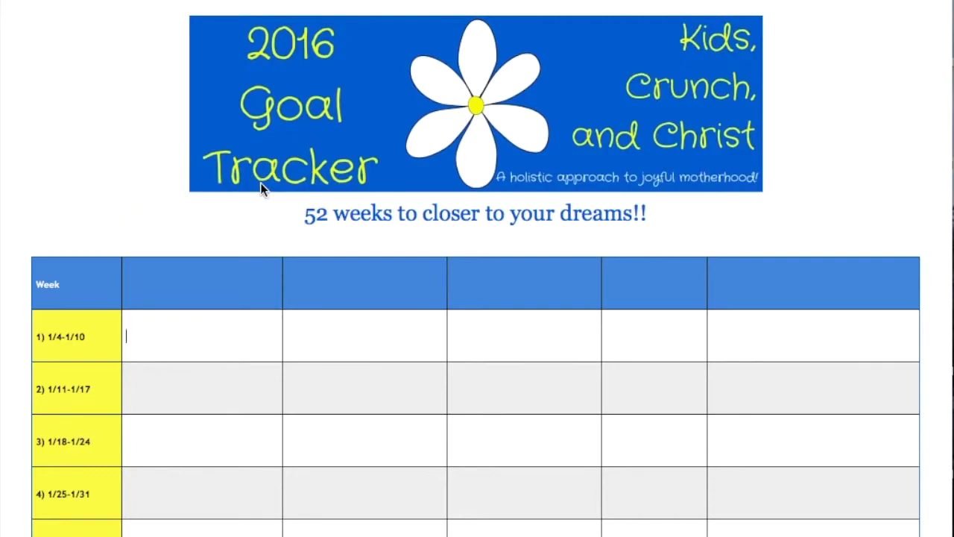
scroll(255, 180, "up", 1)
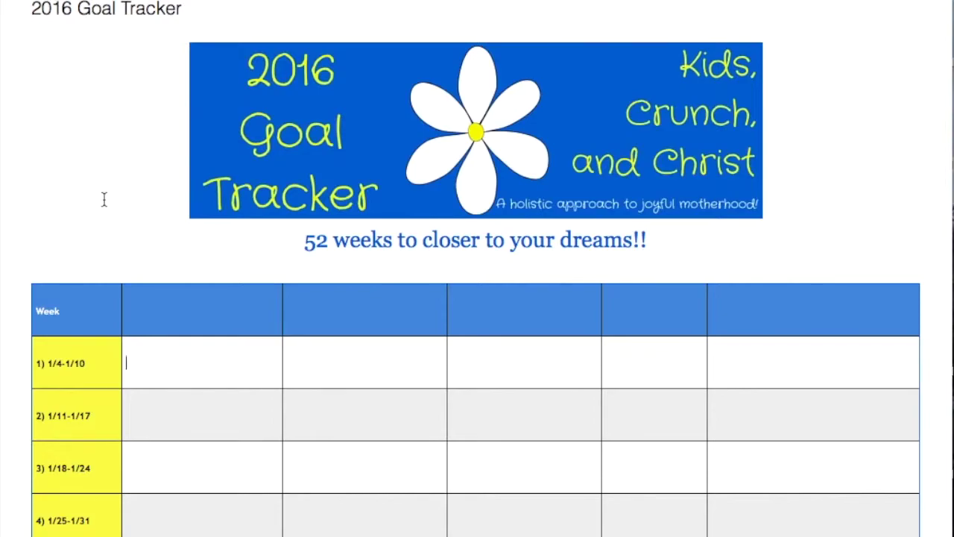
Review the monthly sections of the Yearly Plan template from January through December, down to the copyright note
scroll(104, 199, "down", 5)
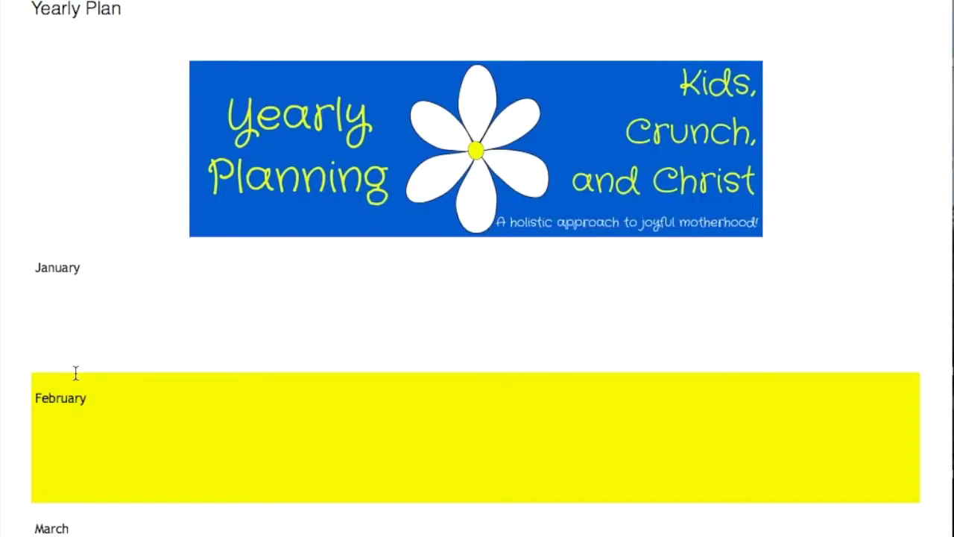
scroll(75, 371, "down", 15)
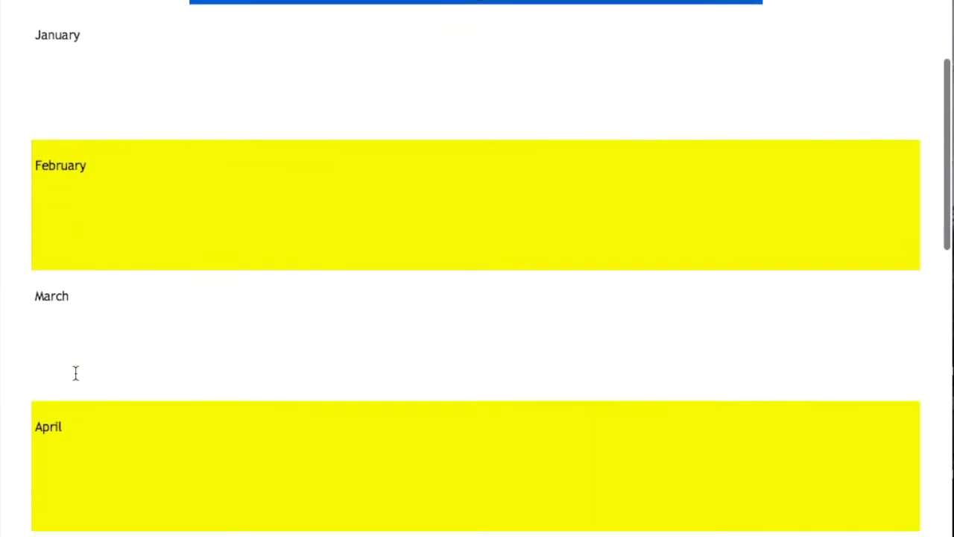
scroll(75, 373, "up", 20)
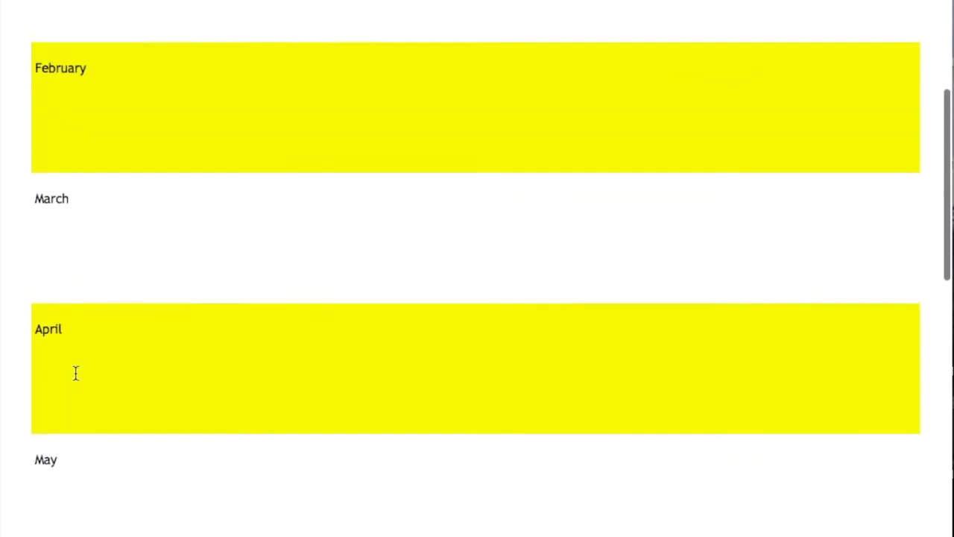
scroll(141, 409, "down", 3)
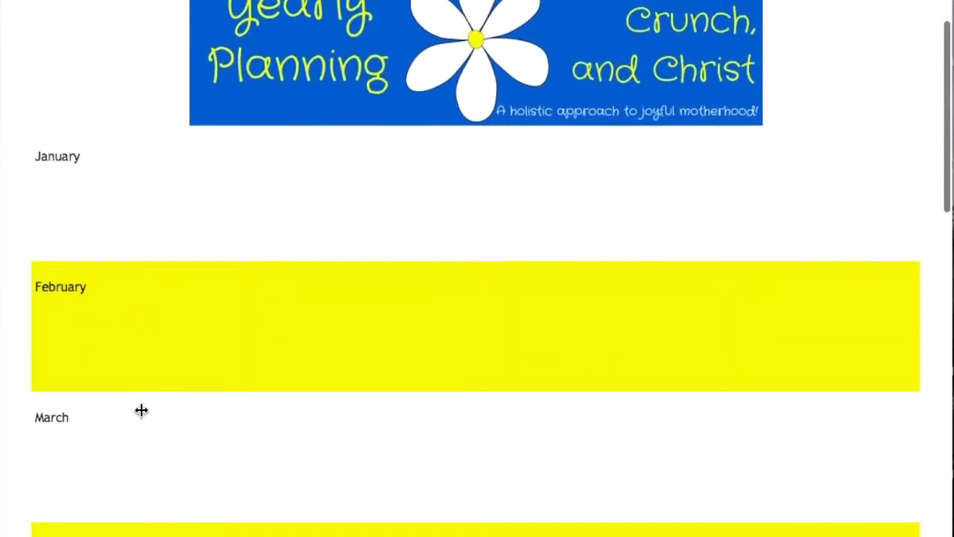
scroll(141, 409, "down", 20)
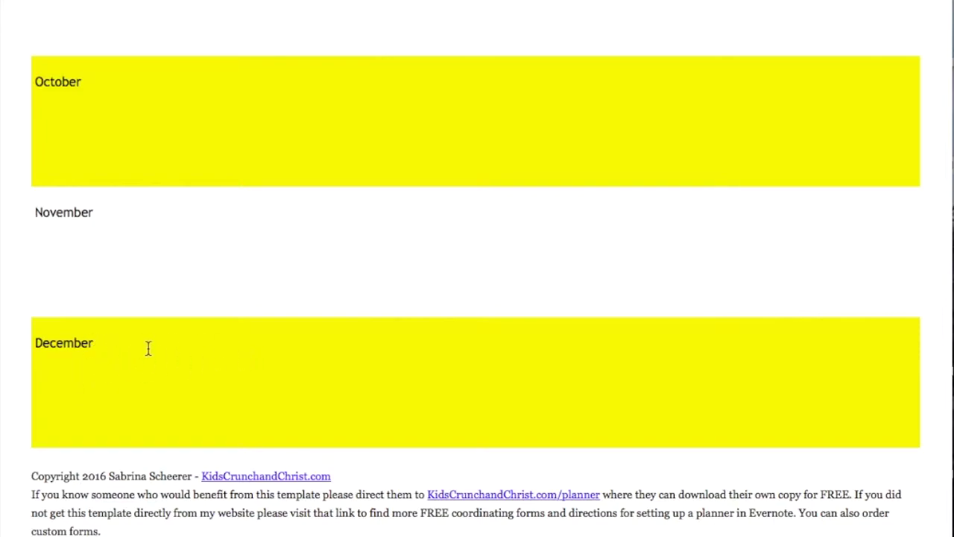
mouse_move(142, 348)
left_mouse_down()
mouse_move(217, 344)
mouse_move(136, 342)
left_mouse_up()
scroll(153, 186, "up", 10)
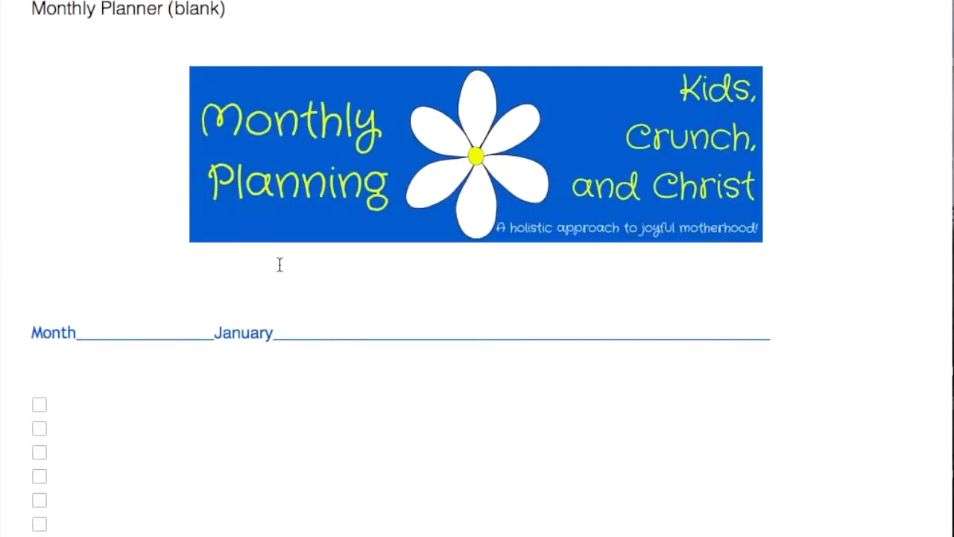
Delete the word January from the Month line of the Monthly Planner (blank) template
scroll(279, 264, "down", 1)
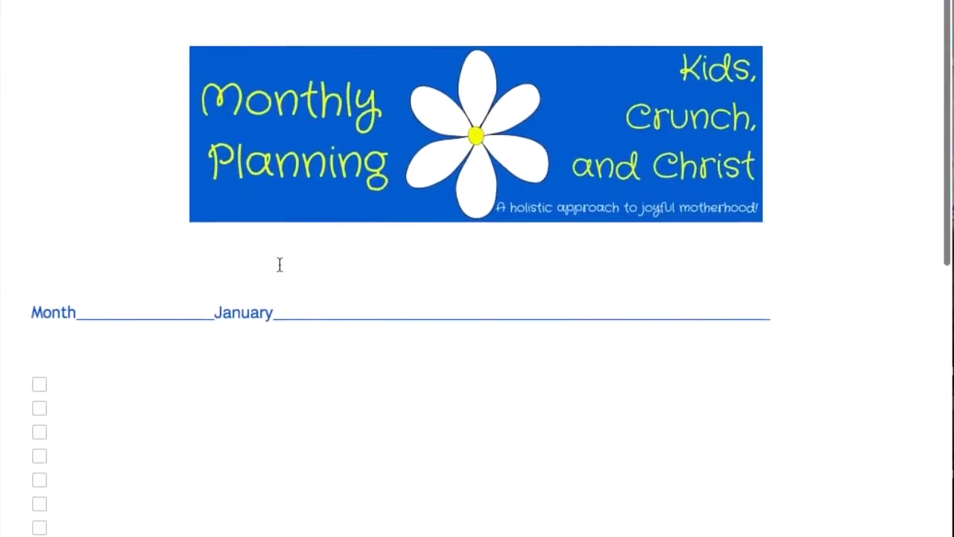
key("BackSpace")
key("BackSpace")
key("BackSpace")
key("BackSpace")
key("BackSpace")
key("BackSpace")
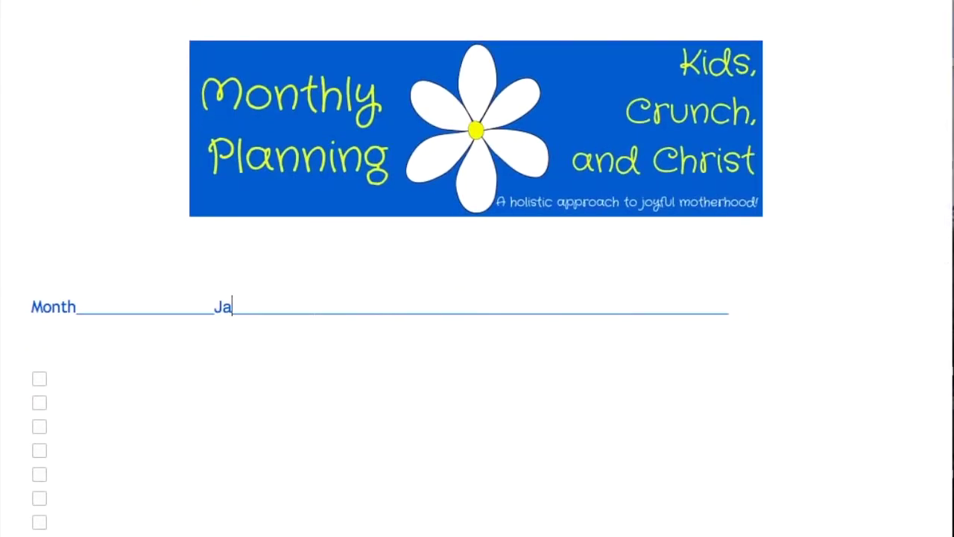
Examine the blank Monthly Planner's Month line, checkbox list and Sunday-to-Saturday calendar grid
scroll(187, 222, "down", 5)
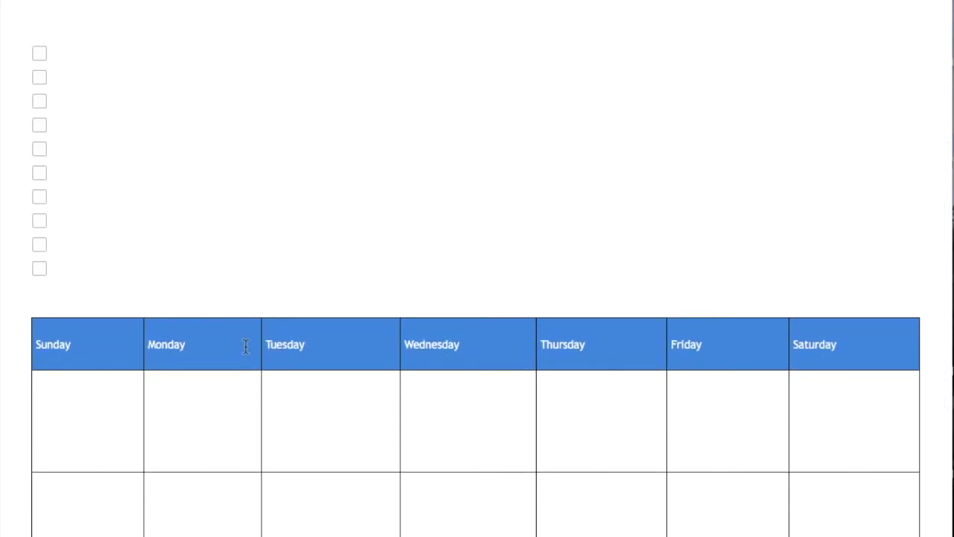
scroll(246, 346, "down", 3)
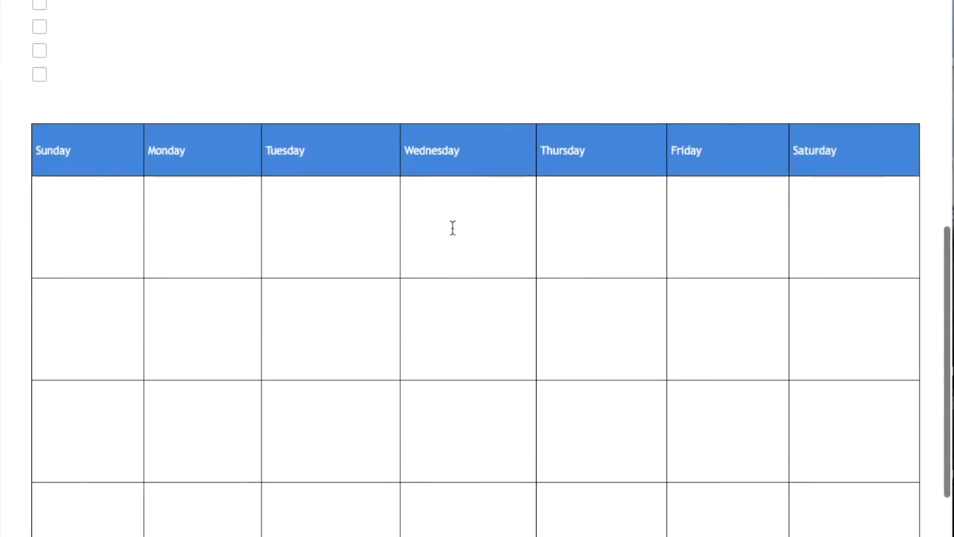
left_click(530, 185)
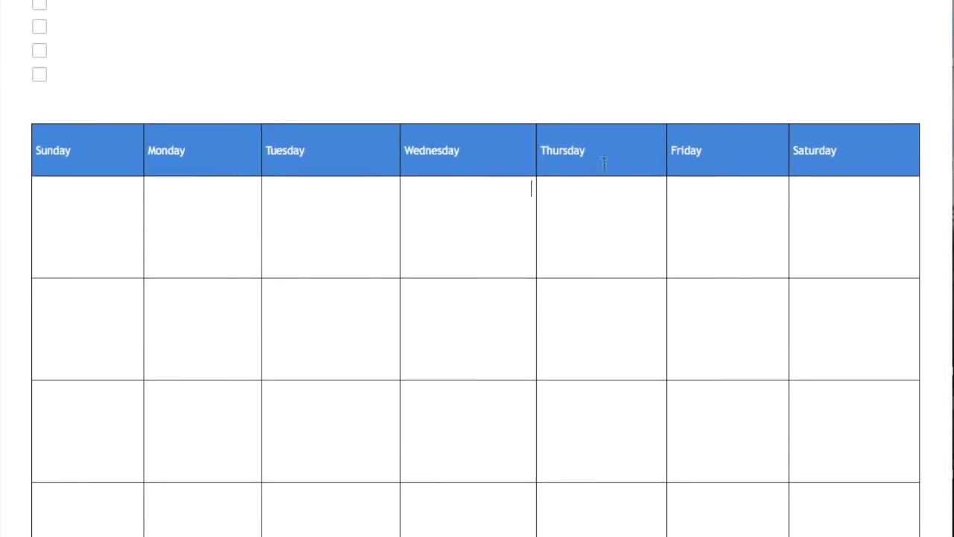
key("Return")
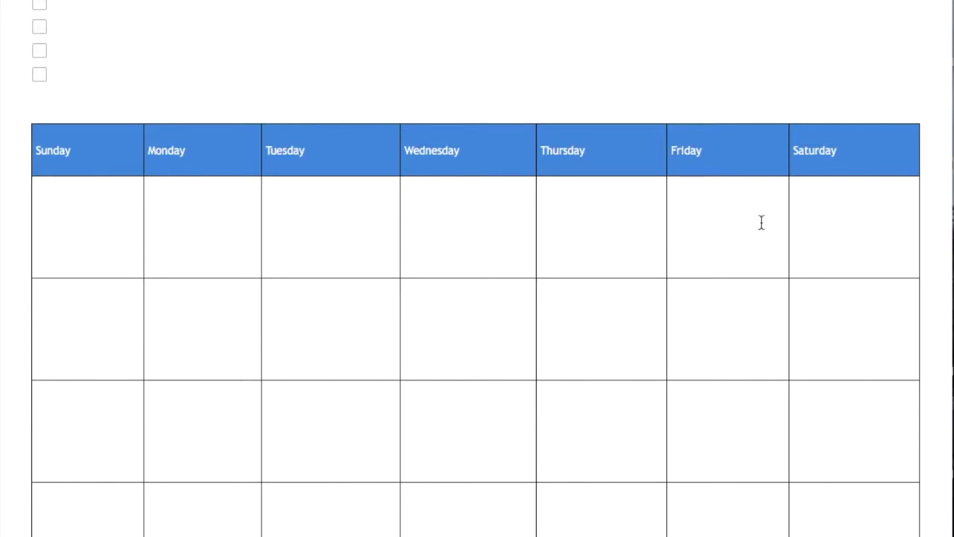
scroll(760, 222, "up", 5)
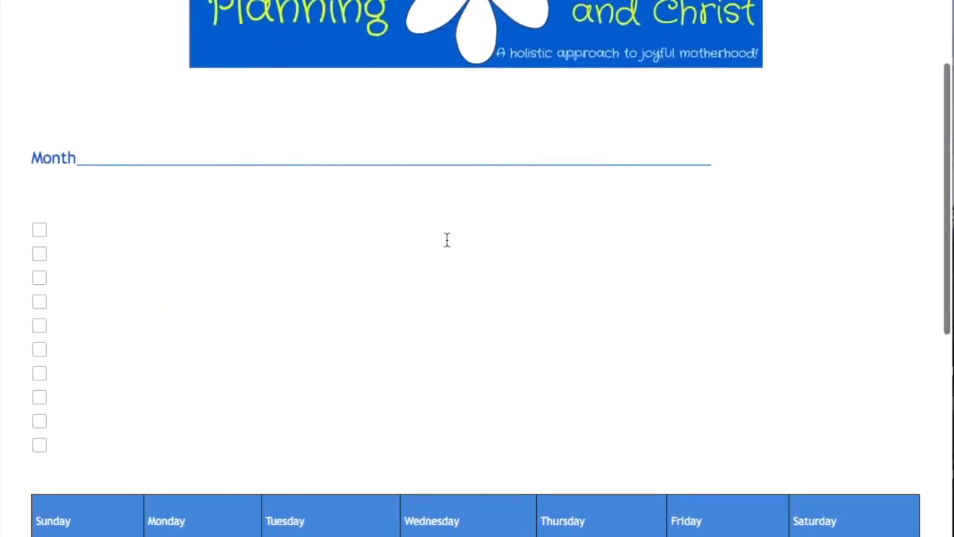
scroll(447, 239, "up", 3)
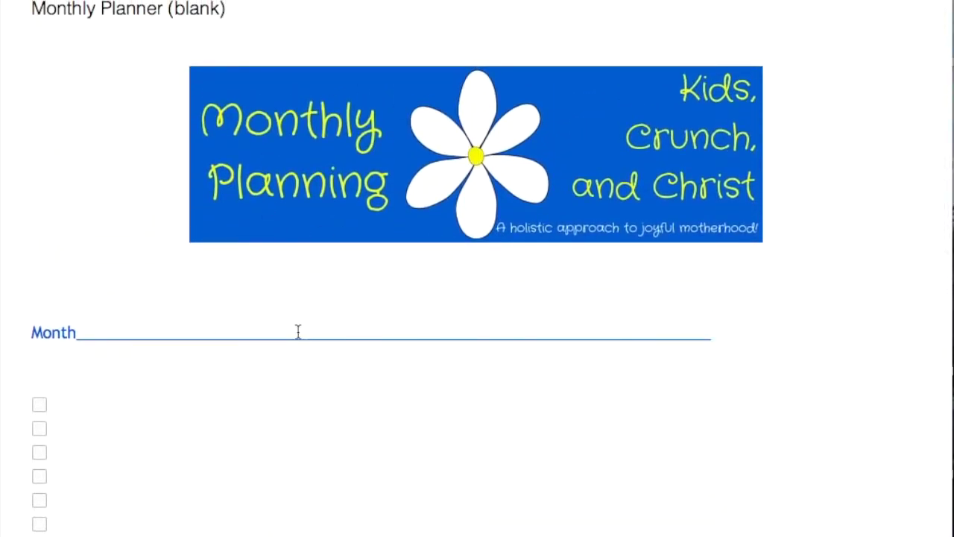
scroll(298, 331, "down", 5)
left_click(445, 475)
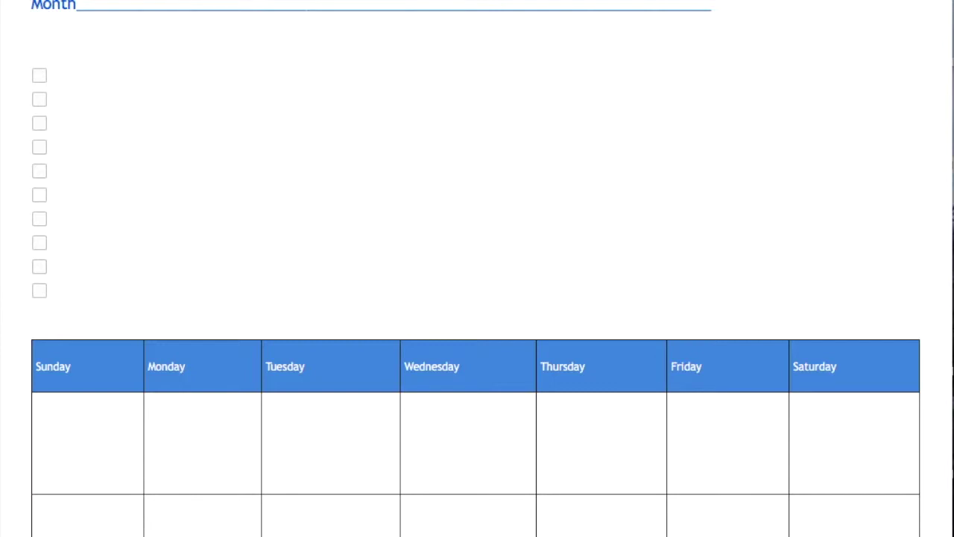
scroll(252, 246, "up", 5)
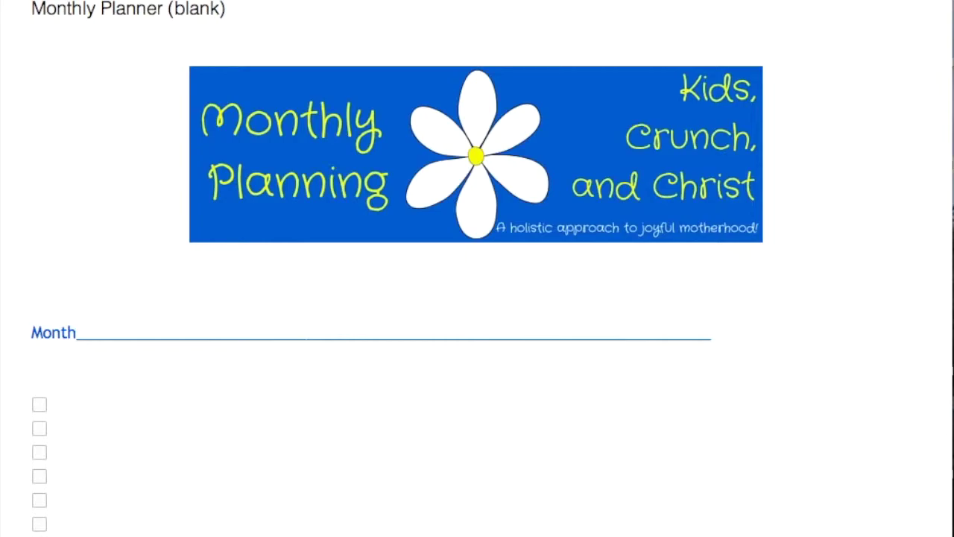
scroll(175, 326, "down", 2)
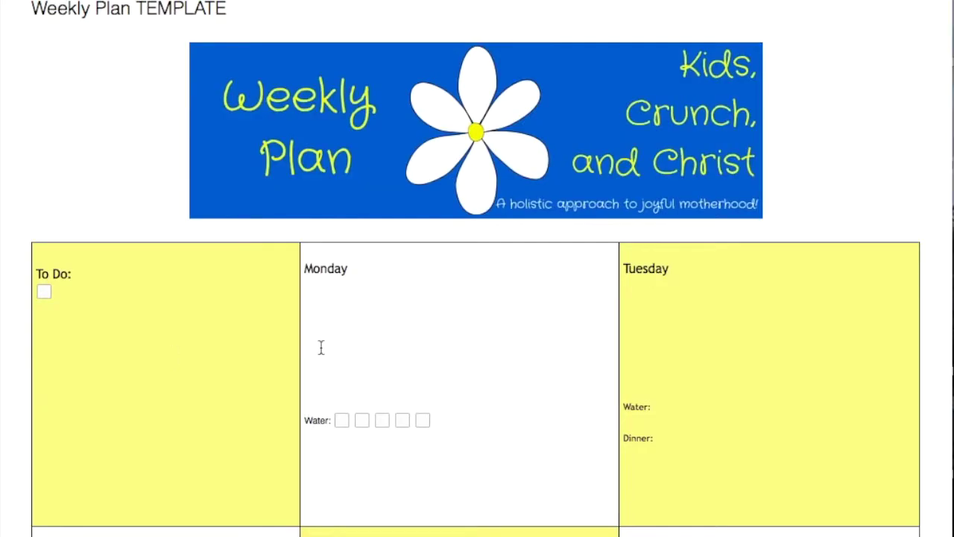
Delete all the Water checkboxes from the Monday cell of the Weekly Plan template
scroll(309, 342, "down", 1)
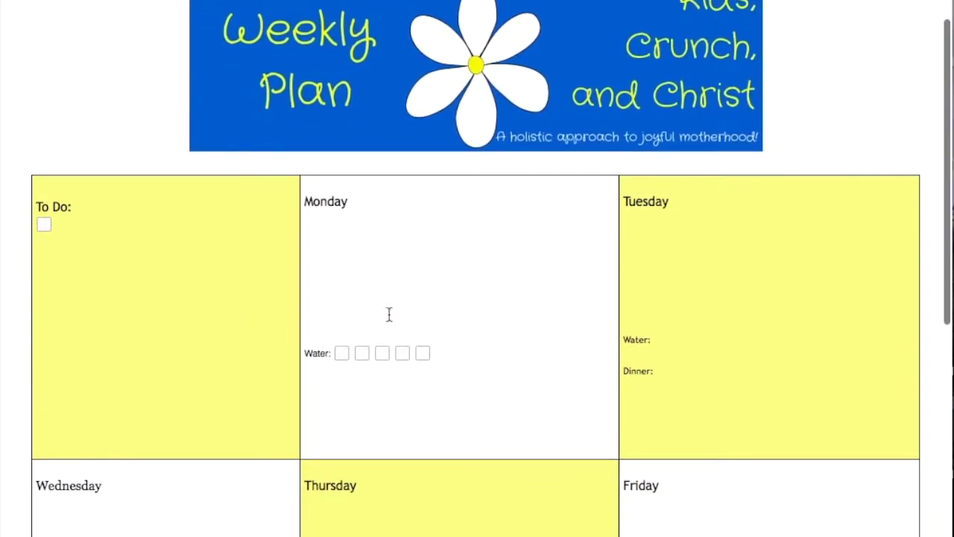
left_click(435, 353)
key("BackSpace")
key("BackSpace")
key("BackSpace")
key("BackSpace")
key("BackSpace")
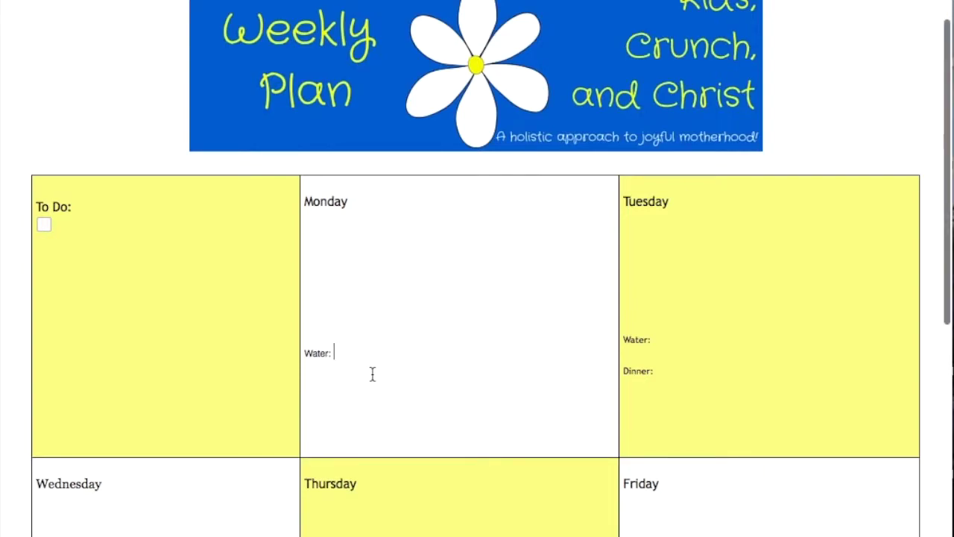
Delete the checkbox under the To Do heading of the Weekly Plan template
left_click(60, 234)
key("BackSpace")
key("BackSpace")
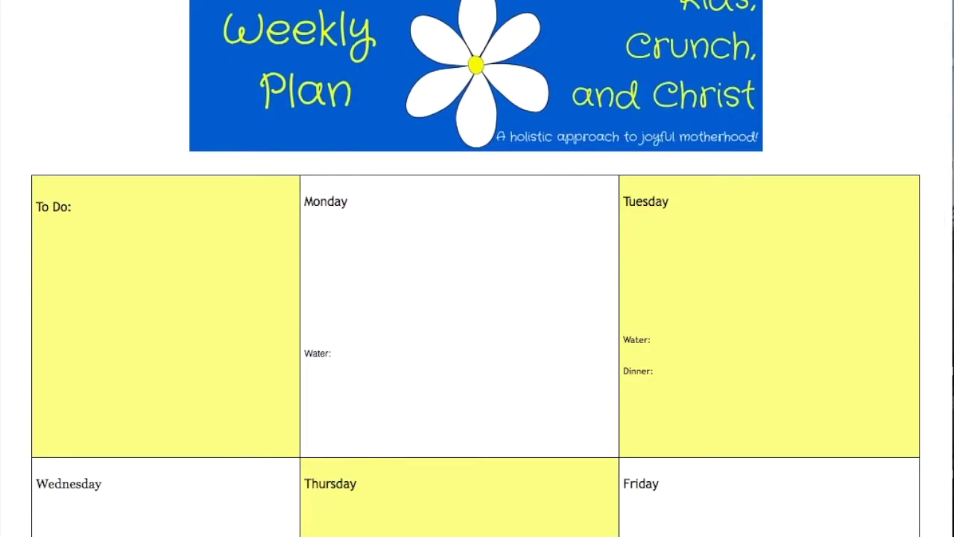
Review the remaining day cells and the Notes cell of the Weekly Plan template, down to the copyright note
scroll(277, 240, "down", 5)
scroll(276, 240, "down", 3)
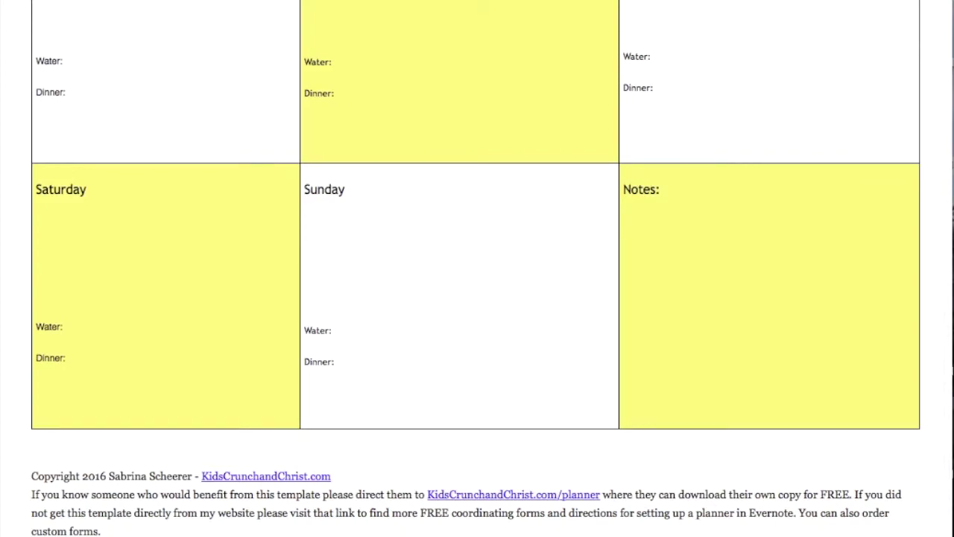
scroll(158, 258, "up", 15)
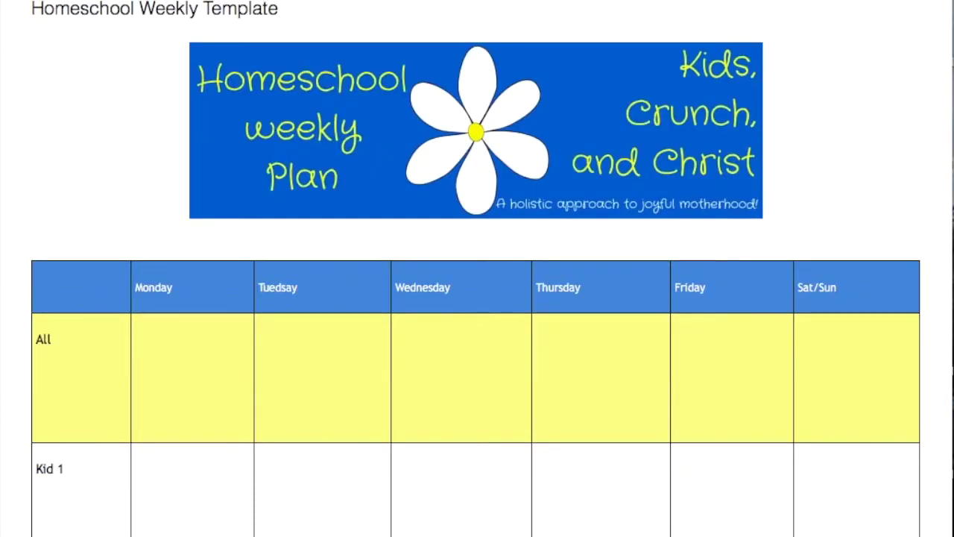
Examine the weekday columns and the rows from All through Kid 6 in the Homeschool Weekly Template
scroll(152, 351, "down", 5)
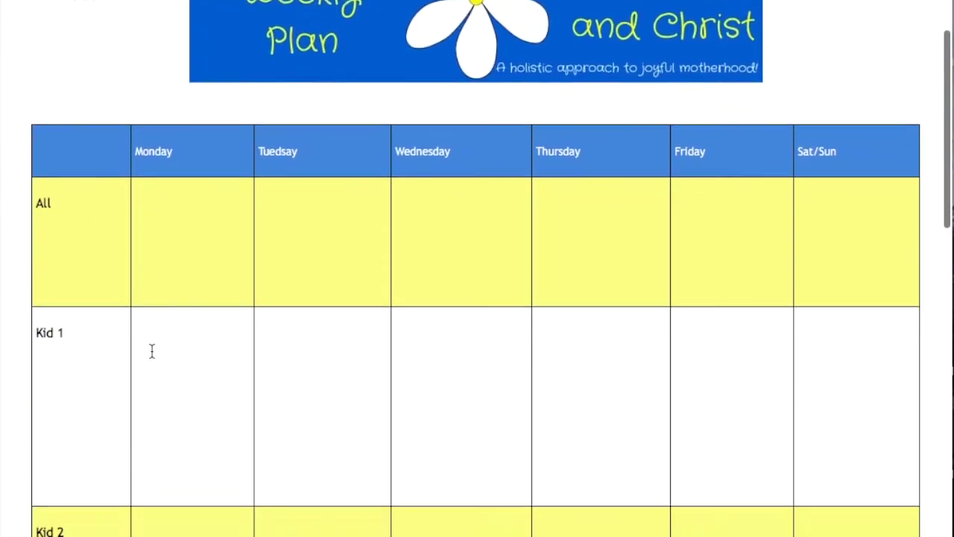
scroll(98, 298, "down", 15)
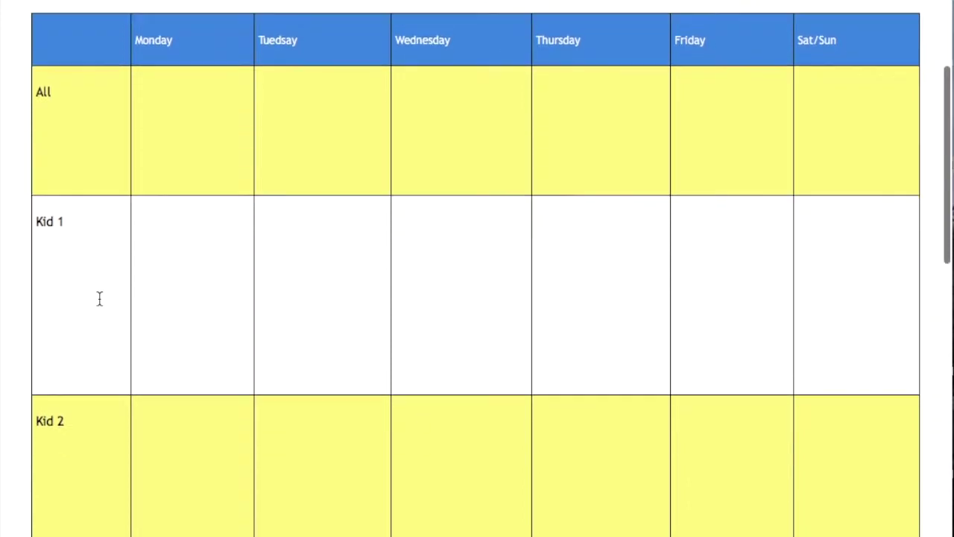
scroll(99, 298, "down", 1)
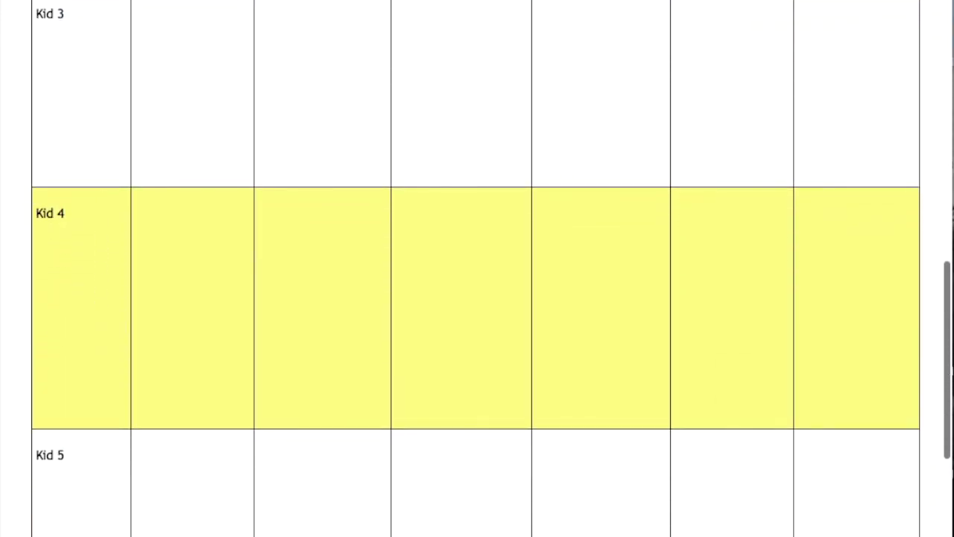
scroll(152, 244, "down", 10)
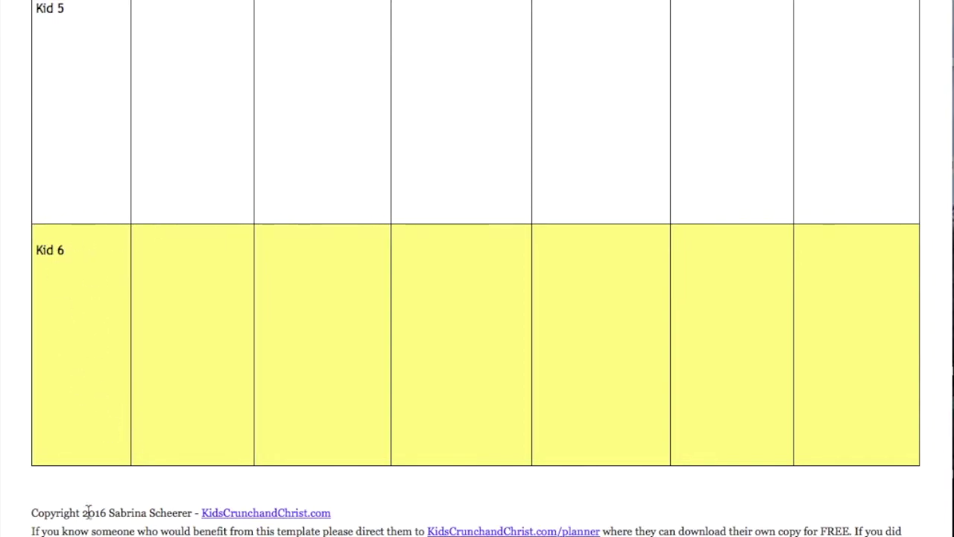
scroll(106, 282, "up", 5)
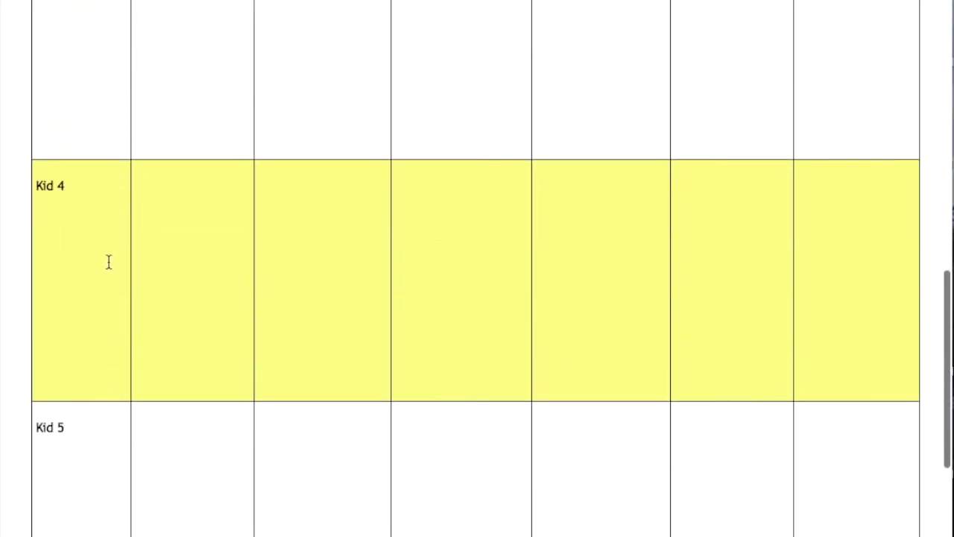
scroll(85, 517, "down", 5)
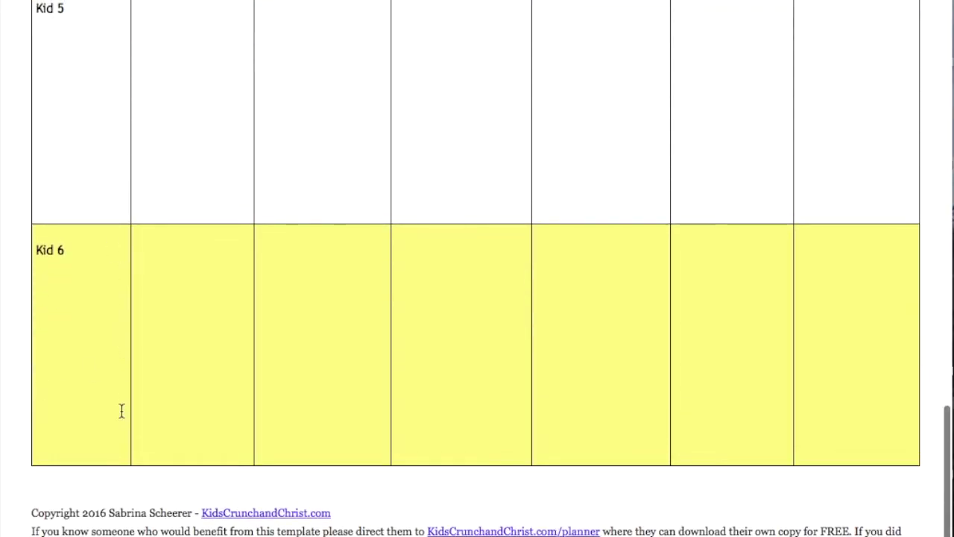
scroll(122, 411, "up", 3)
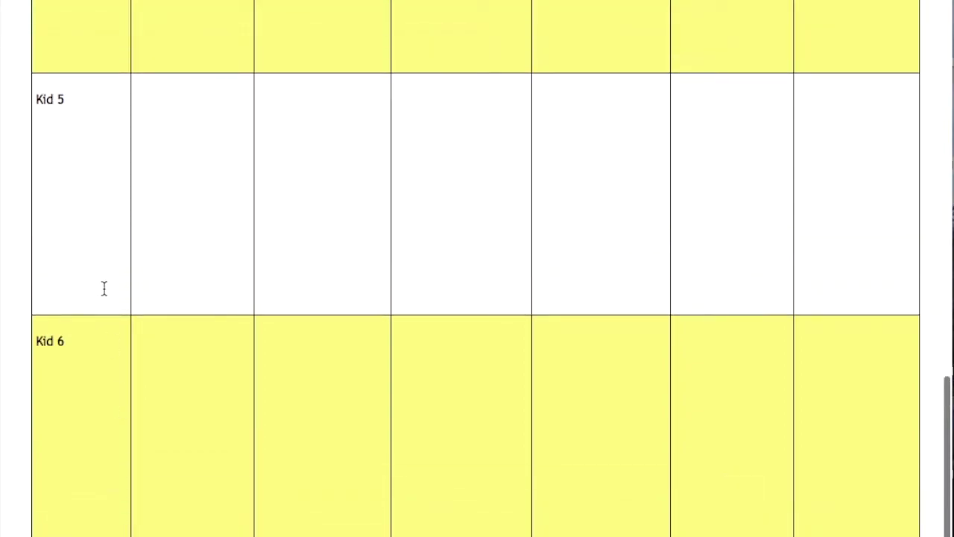
scroll(89, 224, "up", 3)
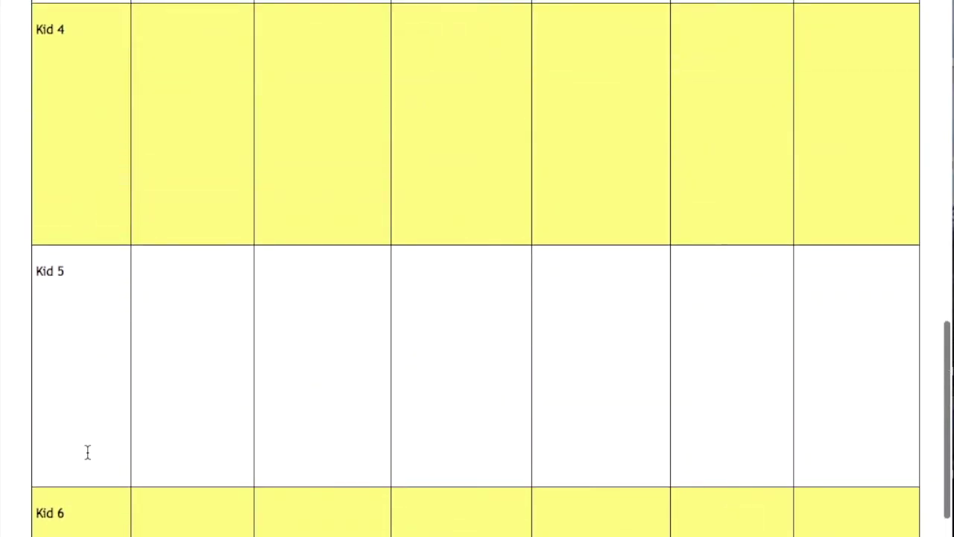
scroll(87, 380, "up", 10)
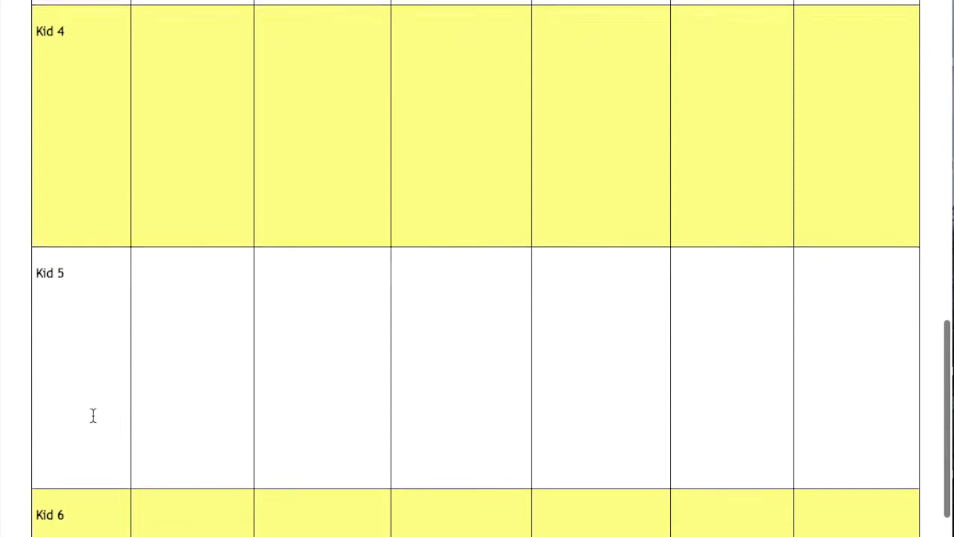
scroll(122, 355, "up", 2)
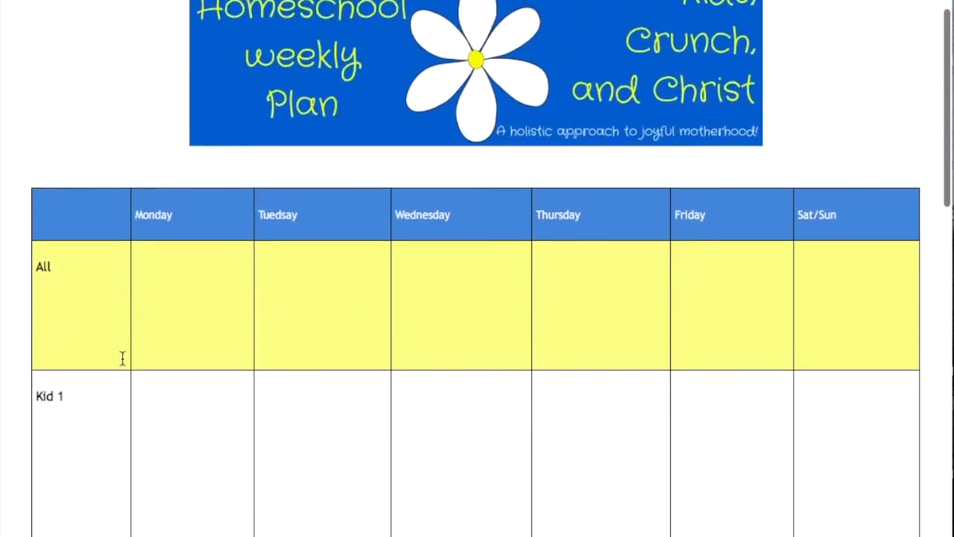